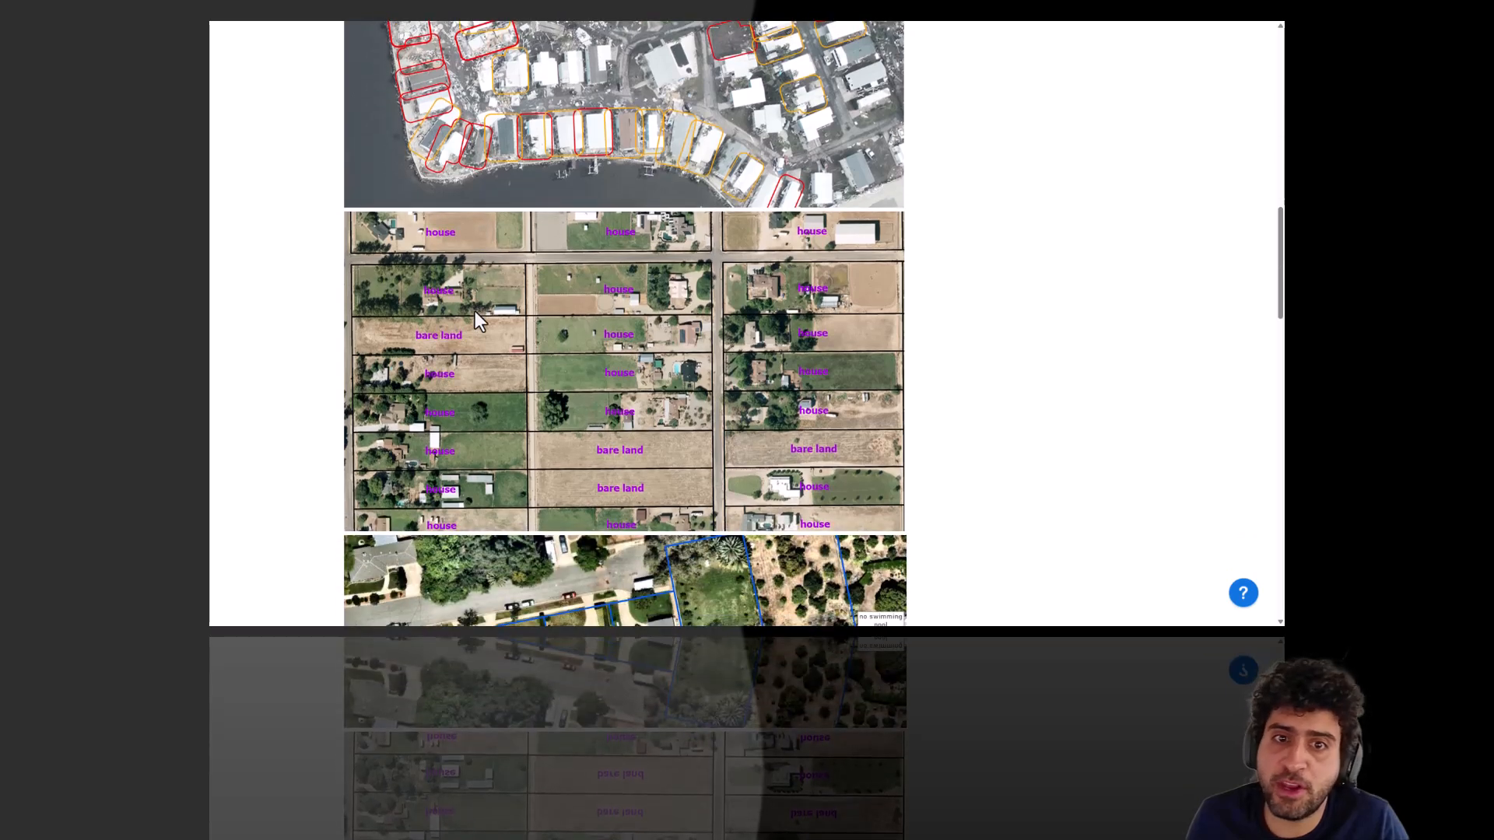
# - Download the Vision Language Context-Based Classification deep learning package from its item page
pyautogui.scroll(6, 480, 313)
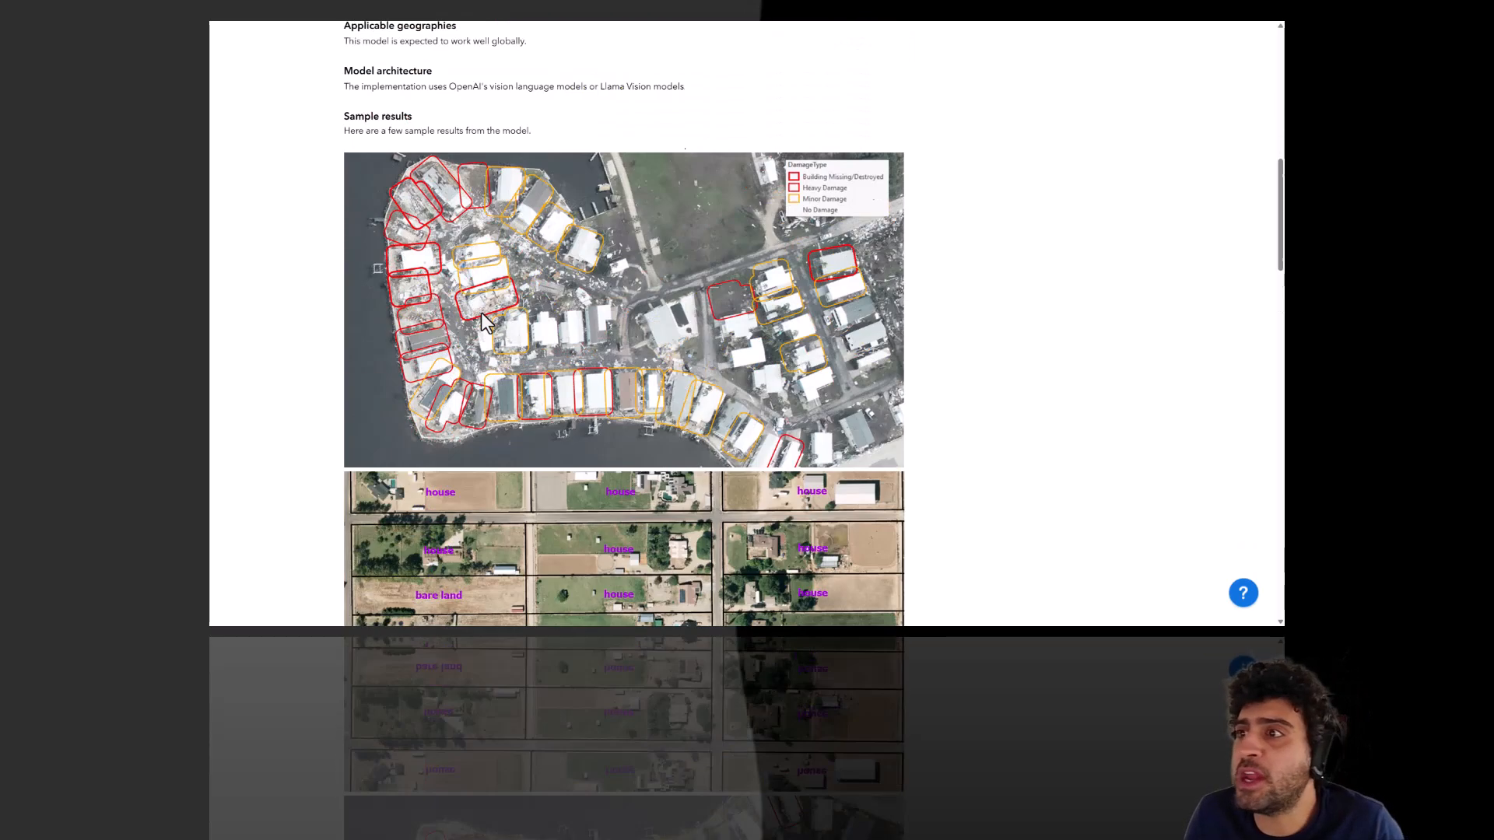
pyautogui.scroll(7, 481, 311)
pyautogui.scroll(4, 481, 312)
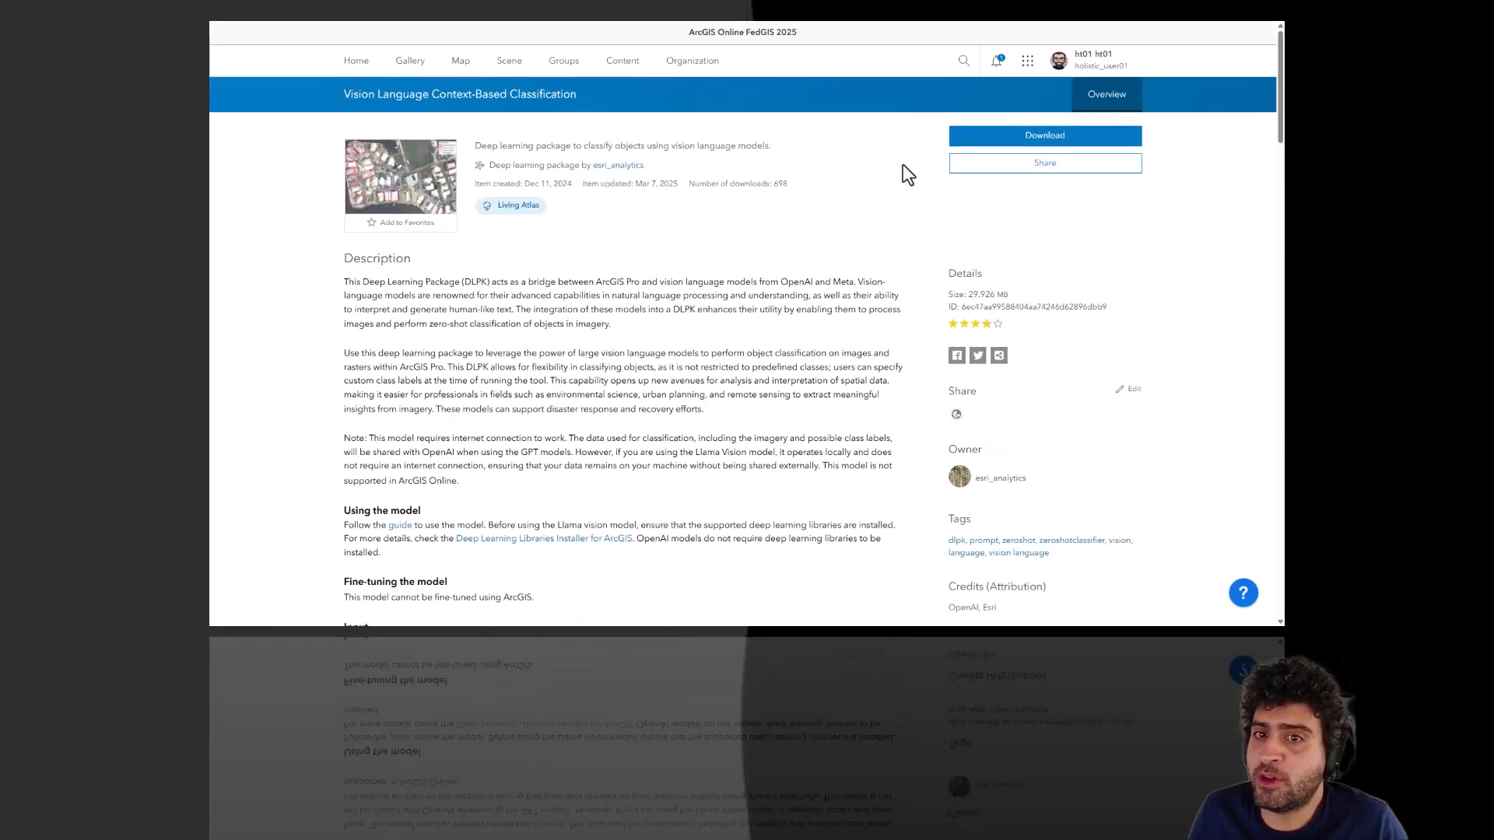
pyautogui.click(973, 148)
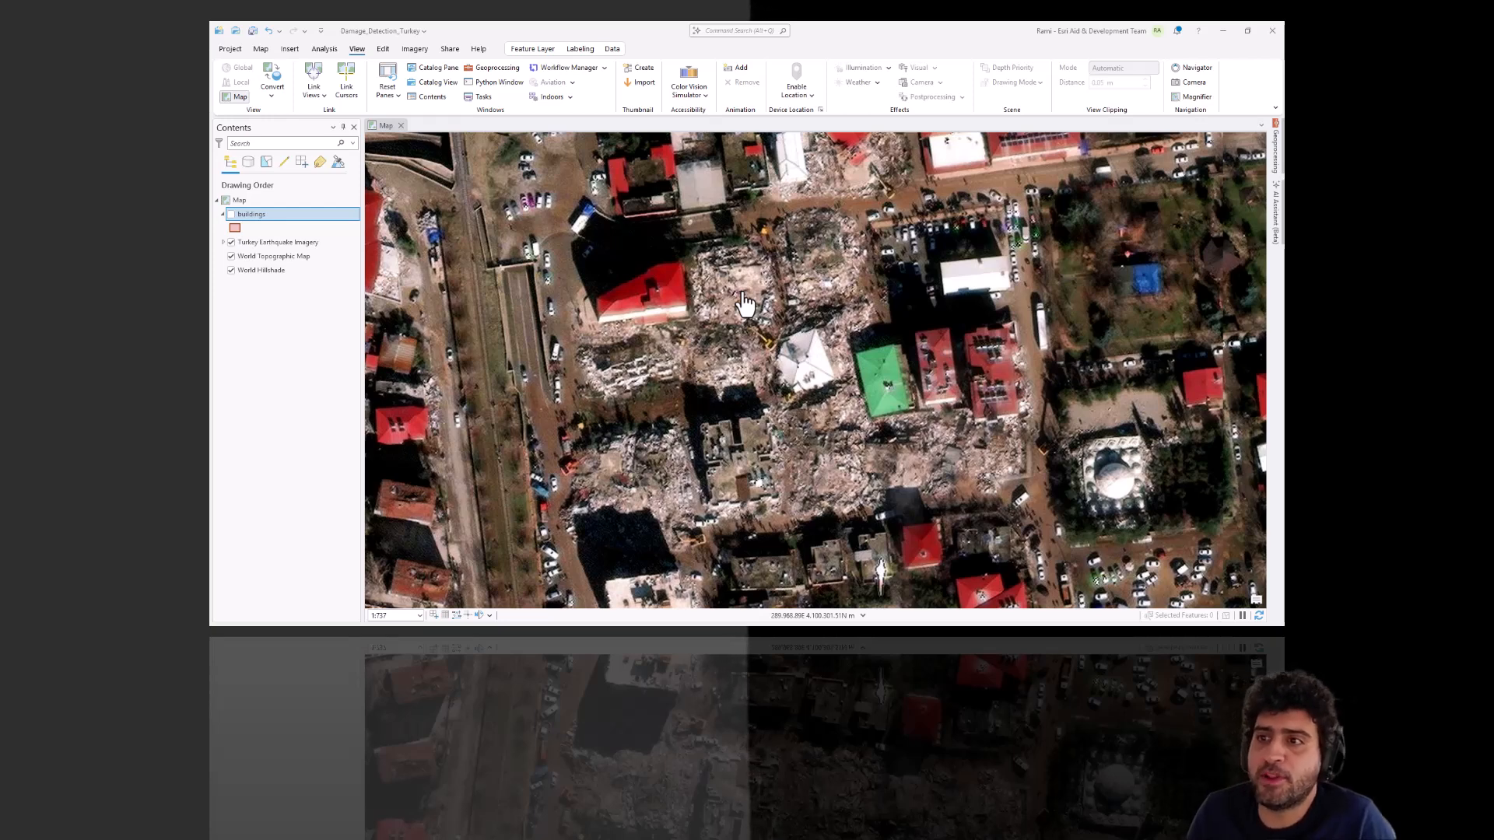
# - In ArcGIS Pro, make the buildings layer visible and review its attribute table, closing it when done
pyautogui.click(230, 215)
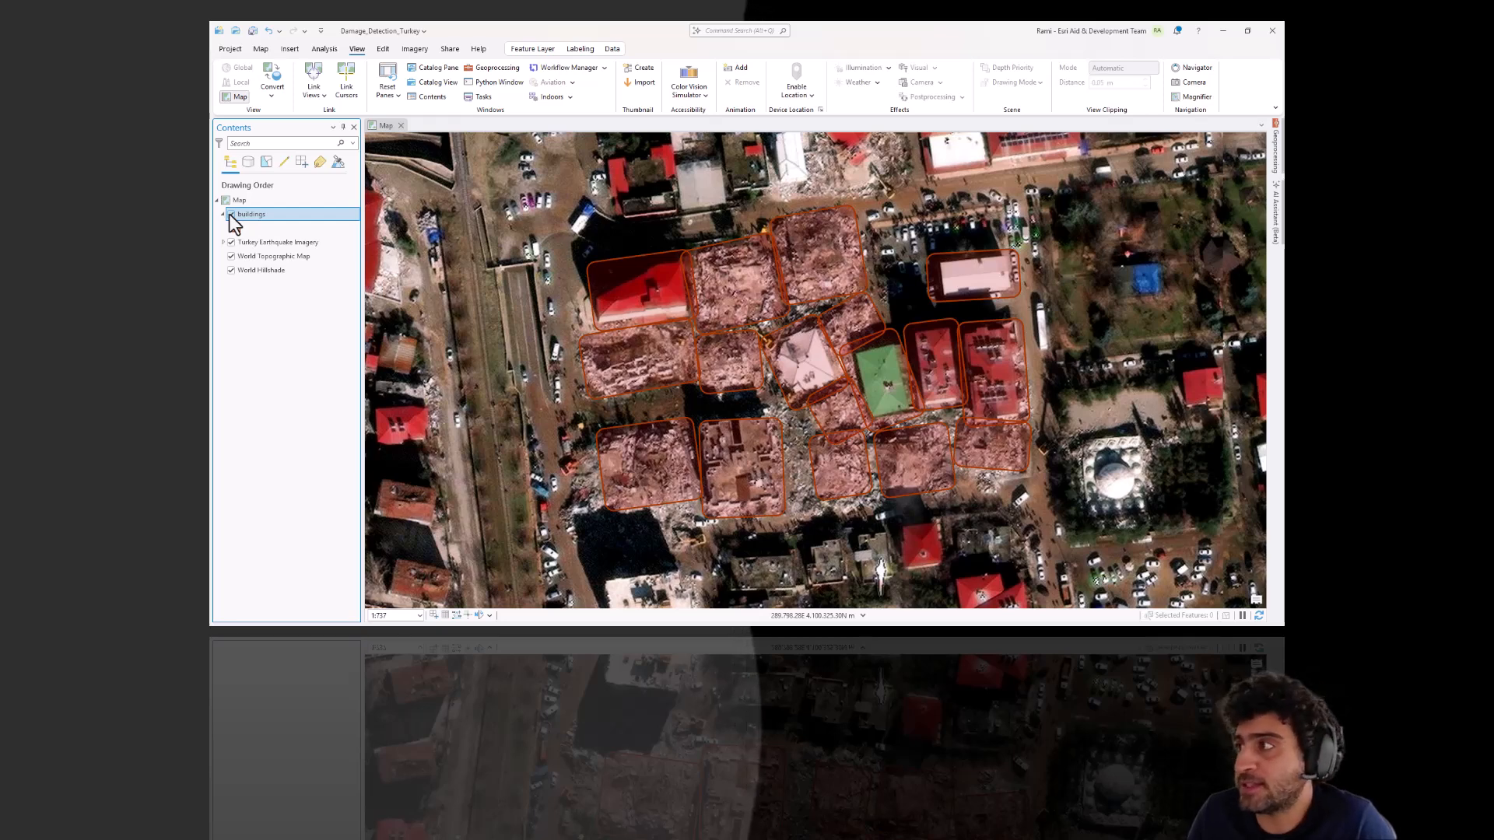
pyautogui.rightClick(269, 213)
pyautogui.click(303, 162)
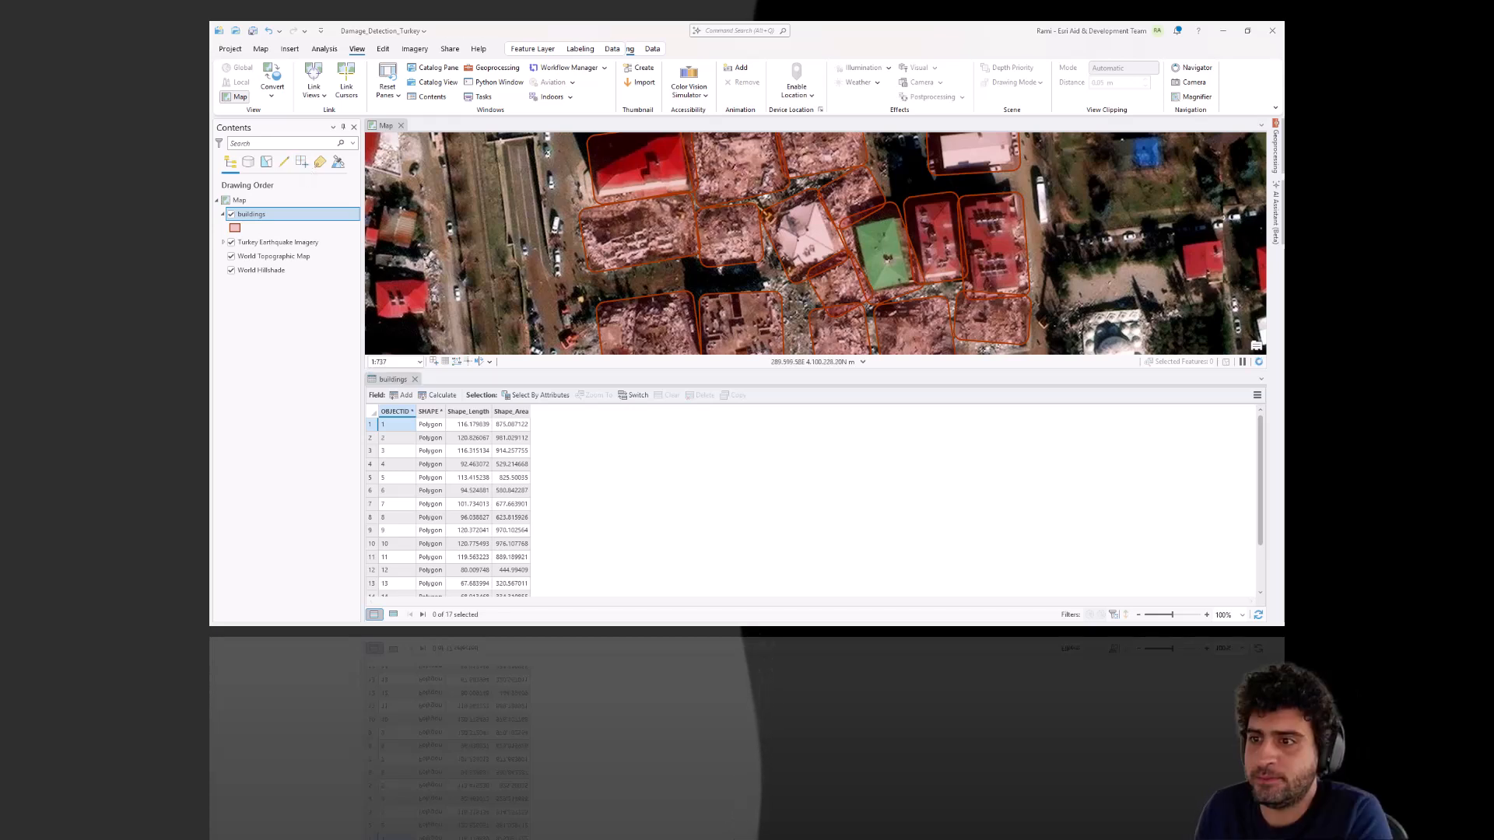
pyautogui.click(415, 379)
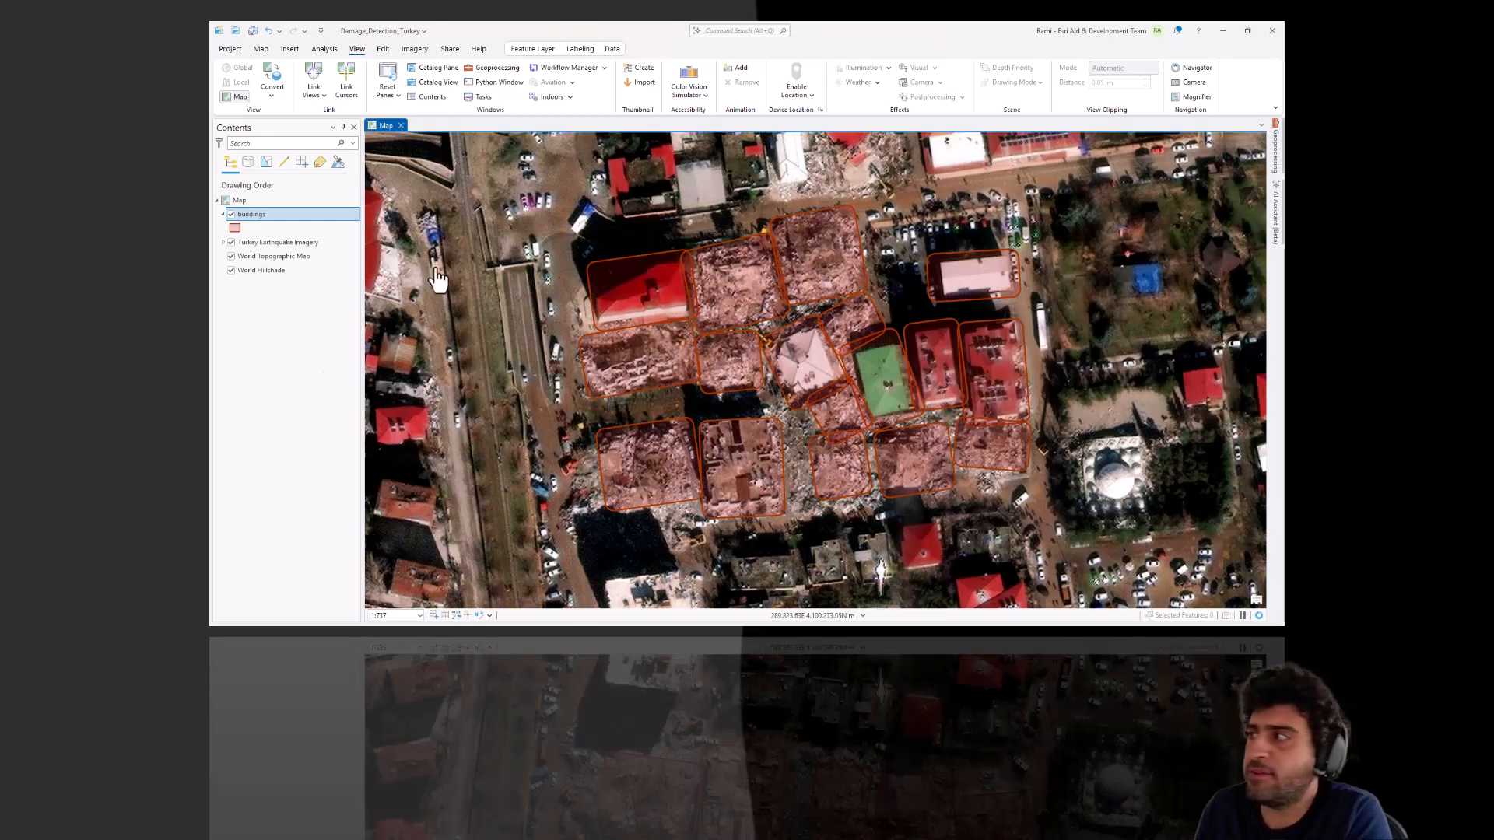
# - Open the Classify Objects Using Deep Learning tool from the Deep Learning toolset of Image Analyst Tools
pyautogui.click(1274, 150)
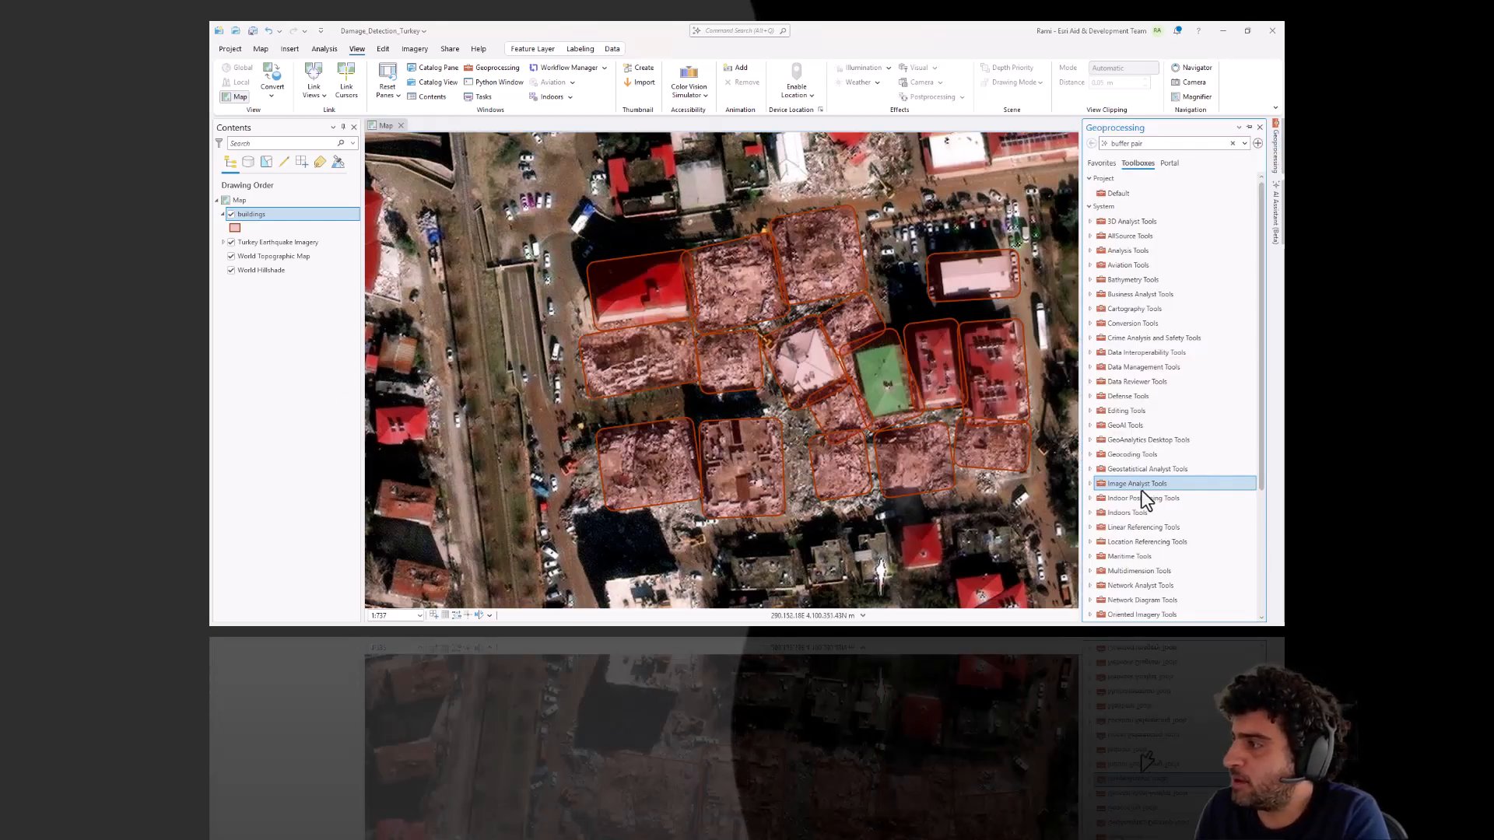
pyautogui.click(1090, 484)
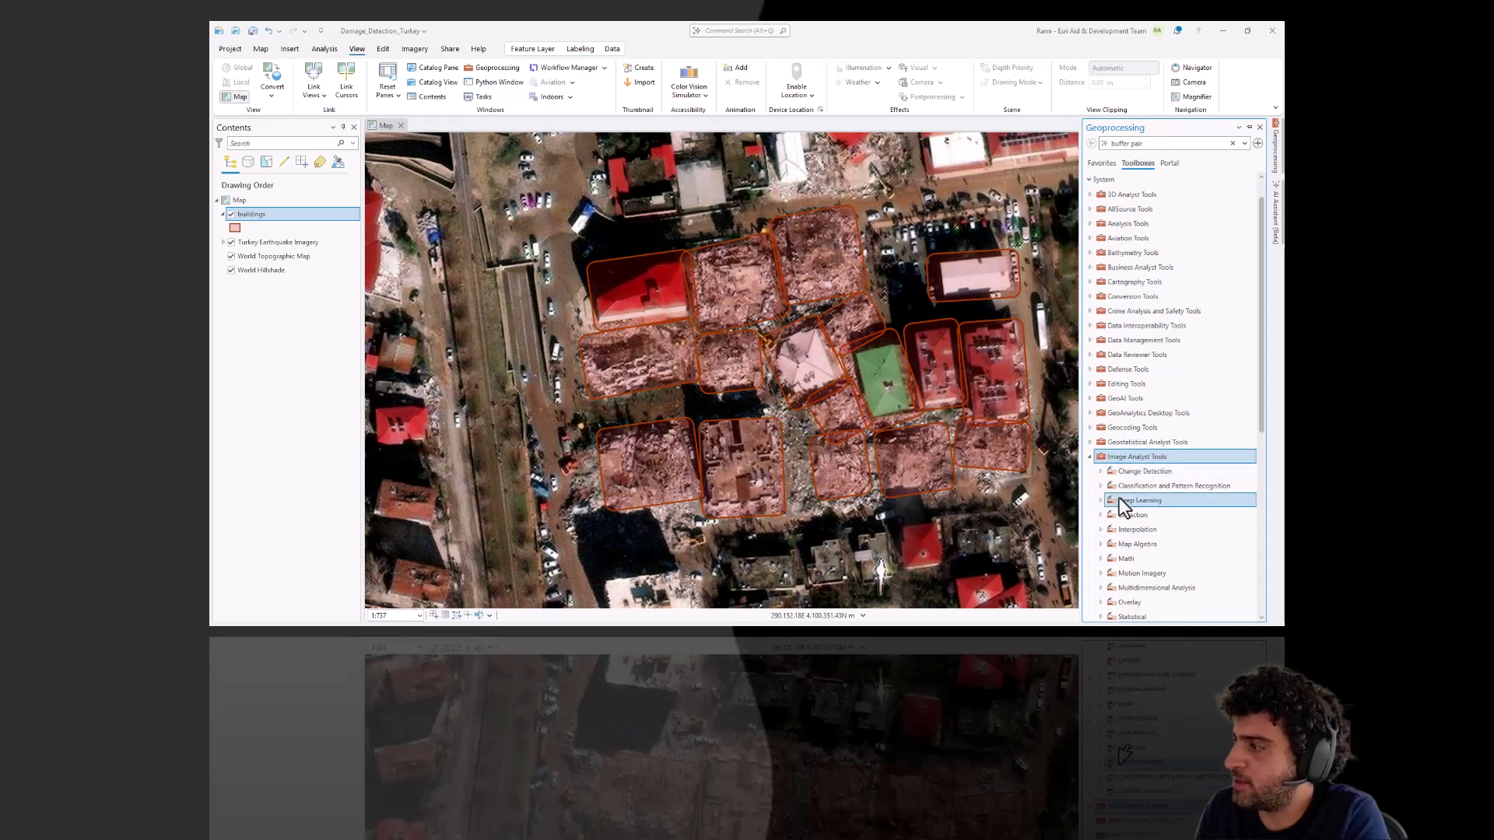
pyautogui.click(1104, 474)
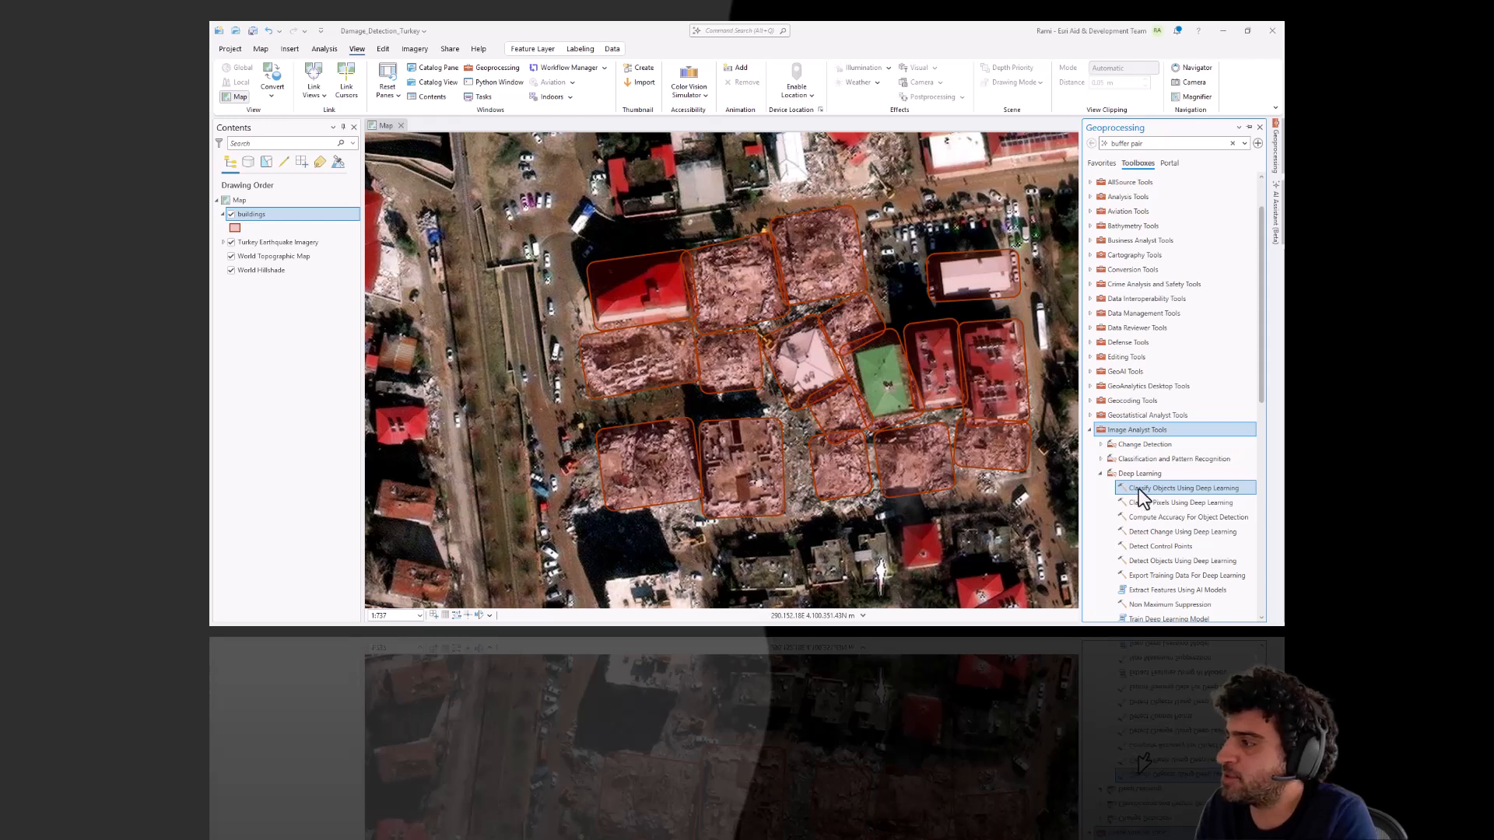
pyautogui.click(1137, 488)
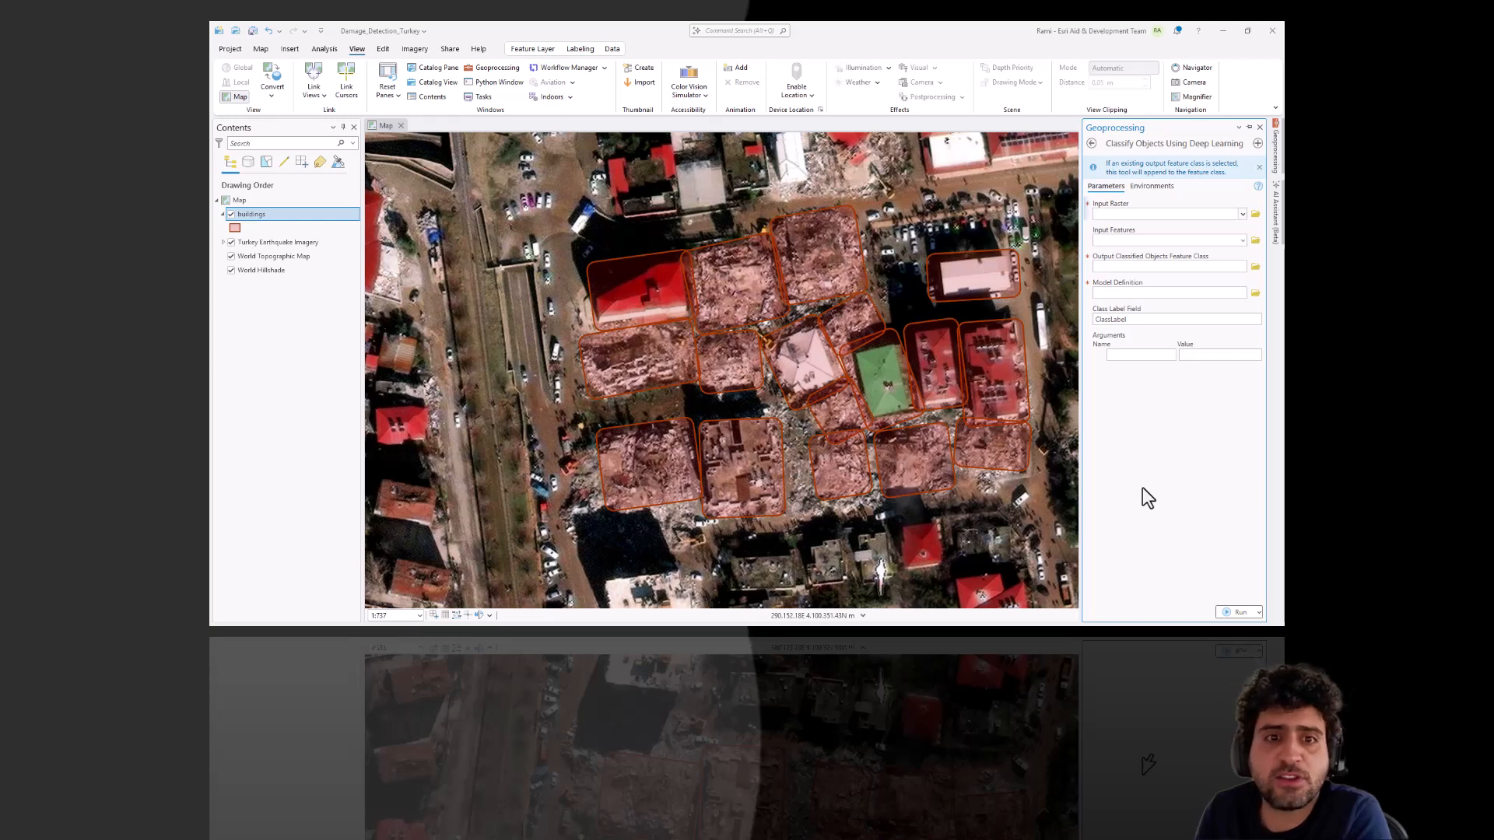
# - Set Turkey Earthquake Imagery as the input raster and limit the processing extent to the current map display
pyautogui.click(1242, 215)
pyautogui.click(1180, 238)
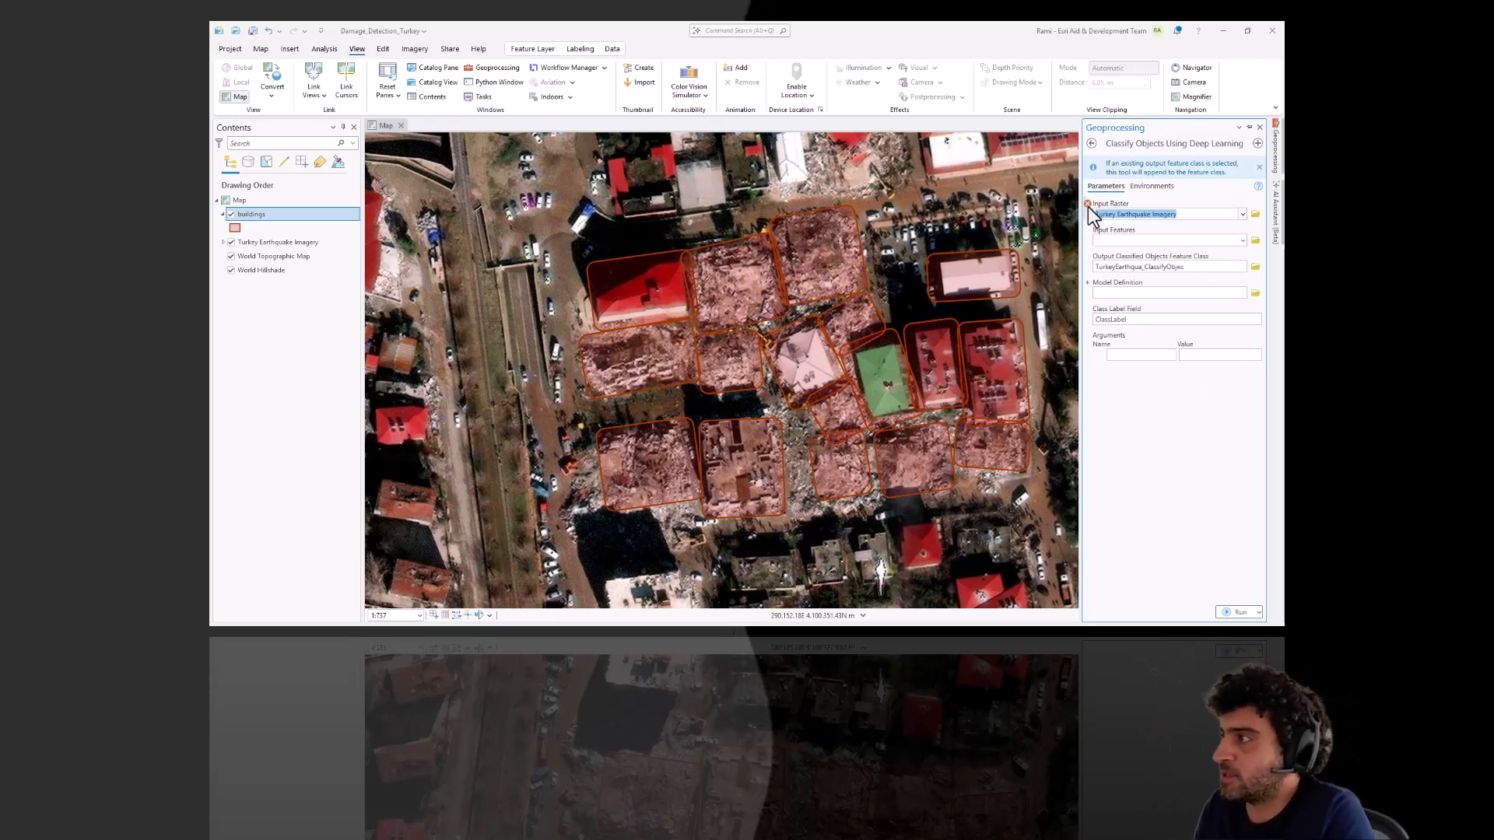
pyautogui.moveTo(1088, 207)
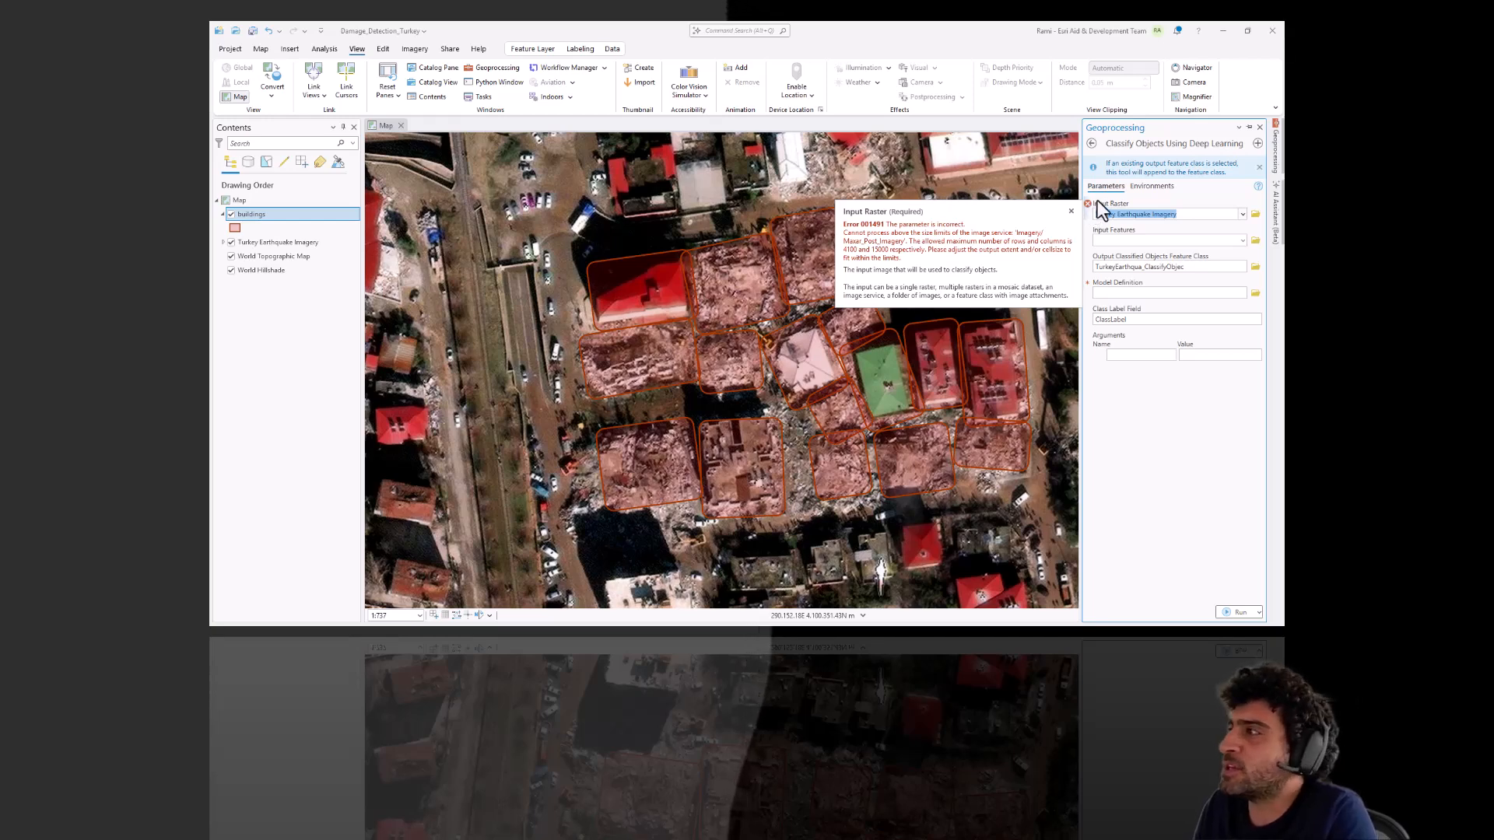
pyautogui.click(1152, 186)
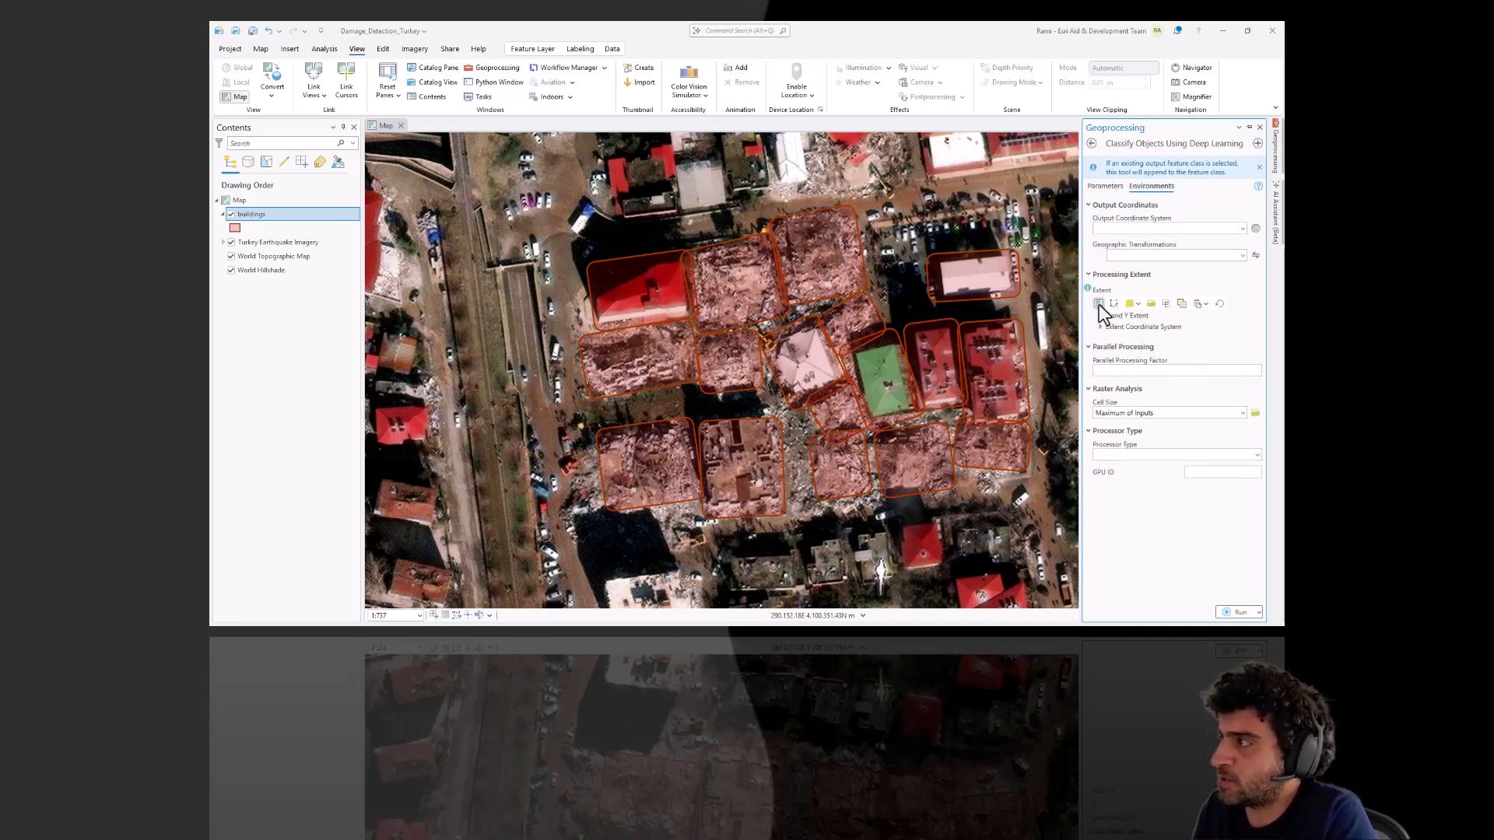
pyautogui.click(1099, 304)
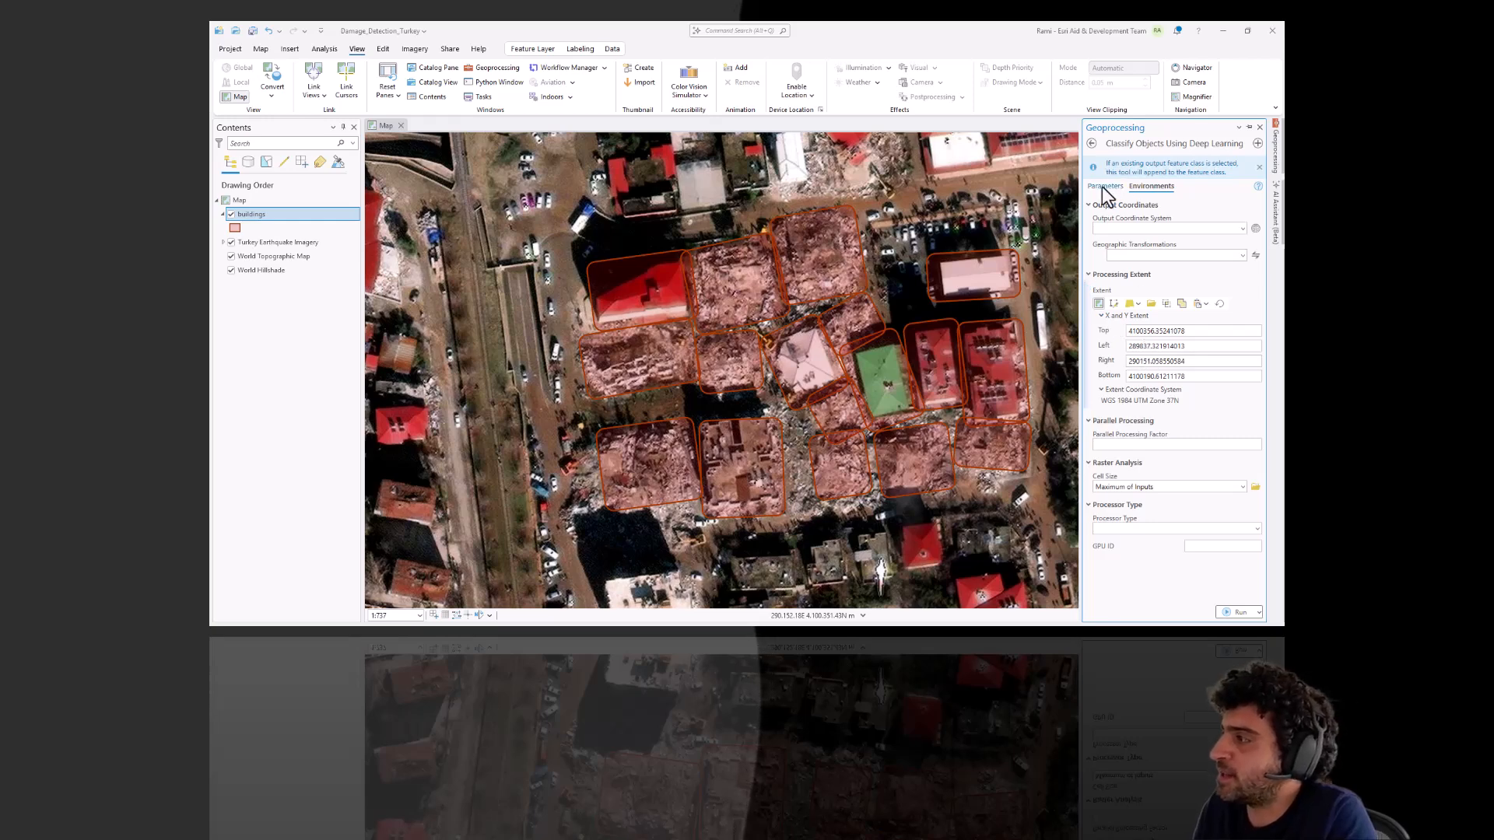
pyautogui.click(1105, 188)
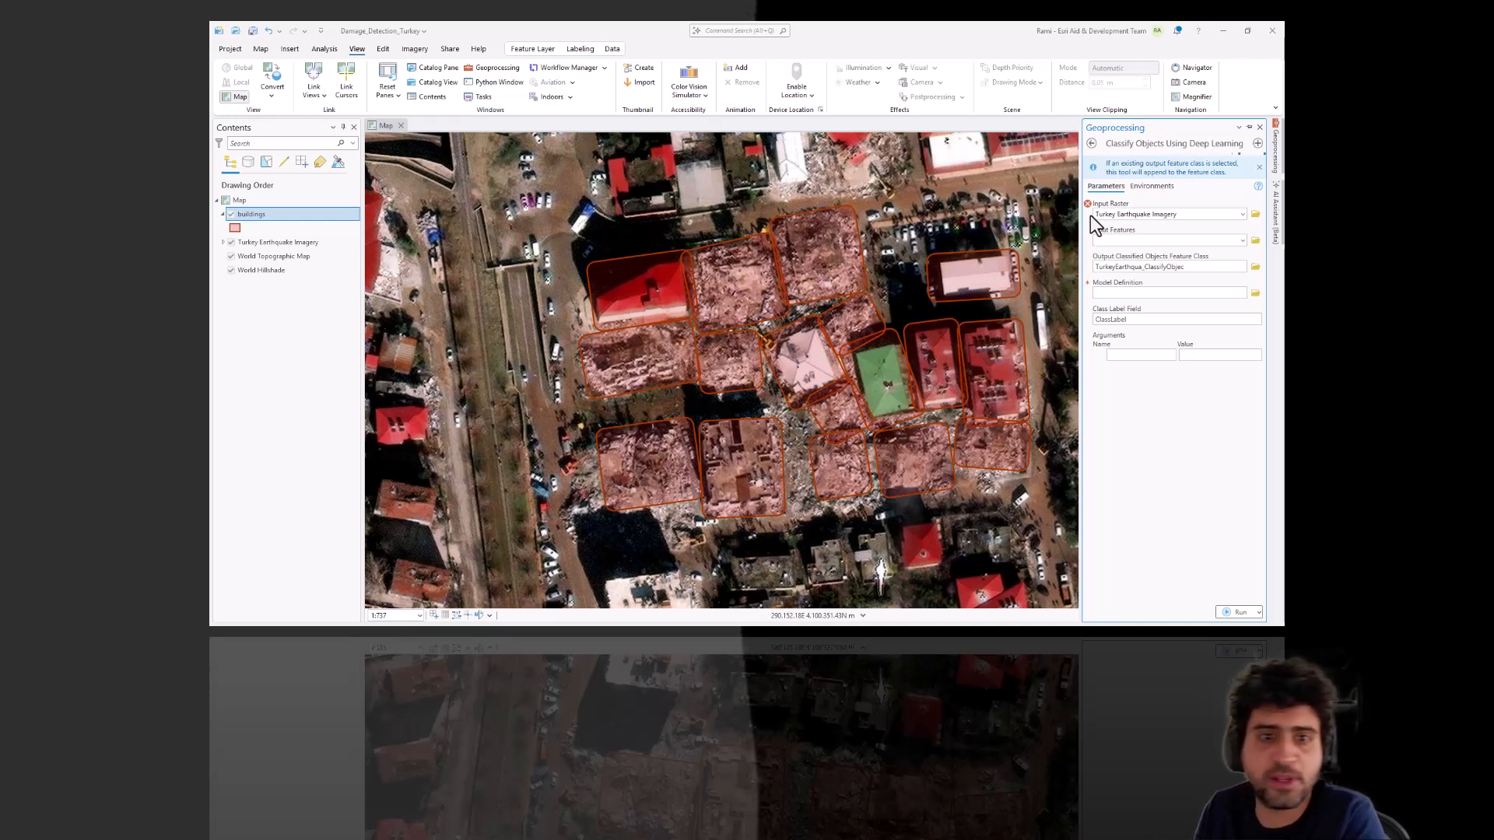
# - Use buildings as the input features and name the output feature class classified_buildings
pyautogui.click(1242, 240)
pyautogui.click(1170, 253)
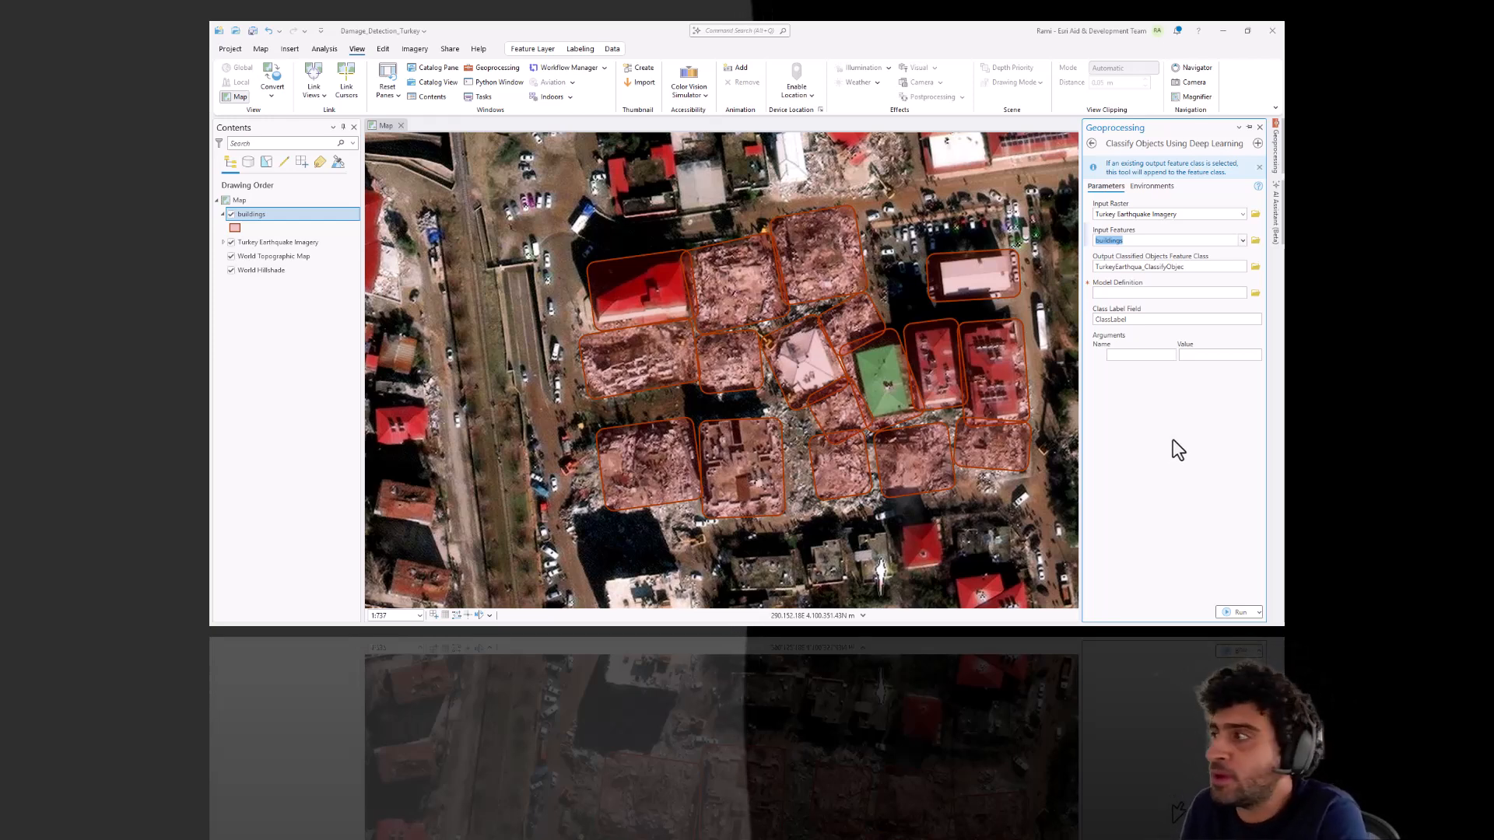
pyautogui.click(1196, 266)
pyautogui.doubleClick(1197, 266)
pyautogui.write('classified_buildings')
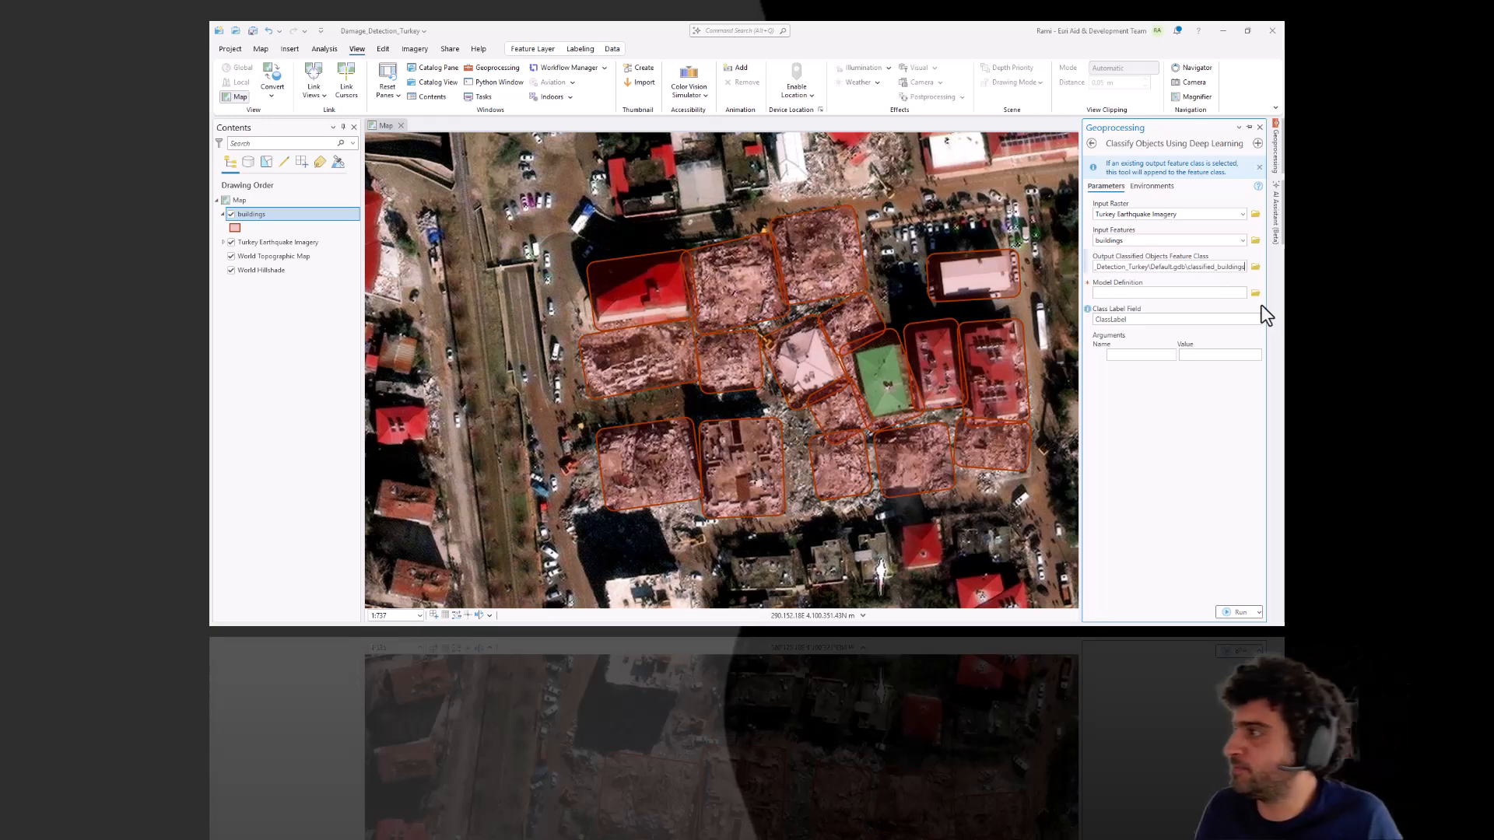
# - Load VisionLanguageClassification.dlpk from the Downloads folder as the model definition and set the class label field to damage
pyautogui.click(1254, 293)
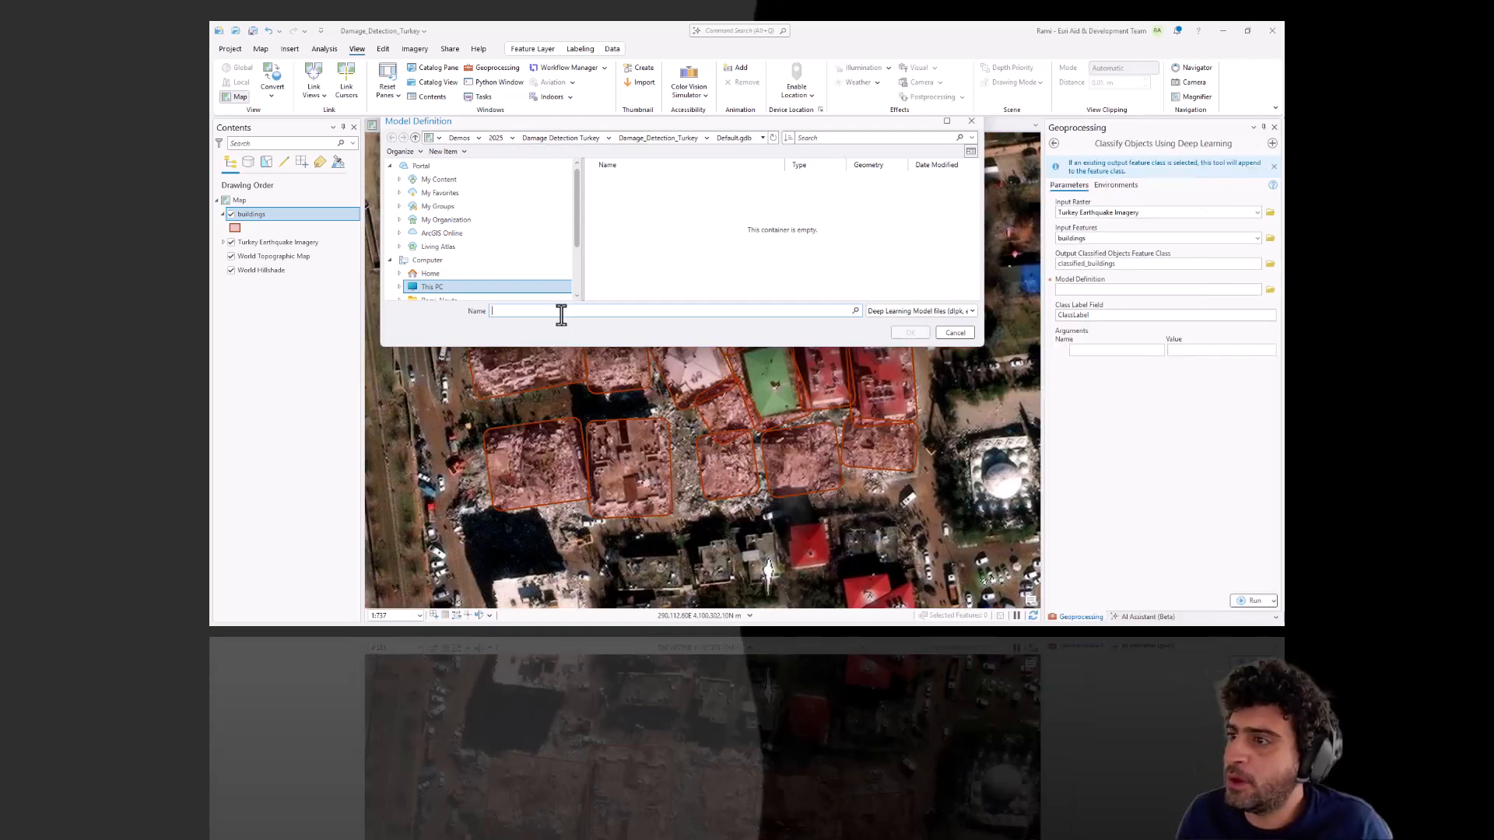
pyautogui.write('C:\\Users\\rami8629\\Downloads\\VisionLanguageClassification.dlpk')
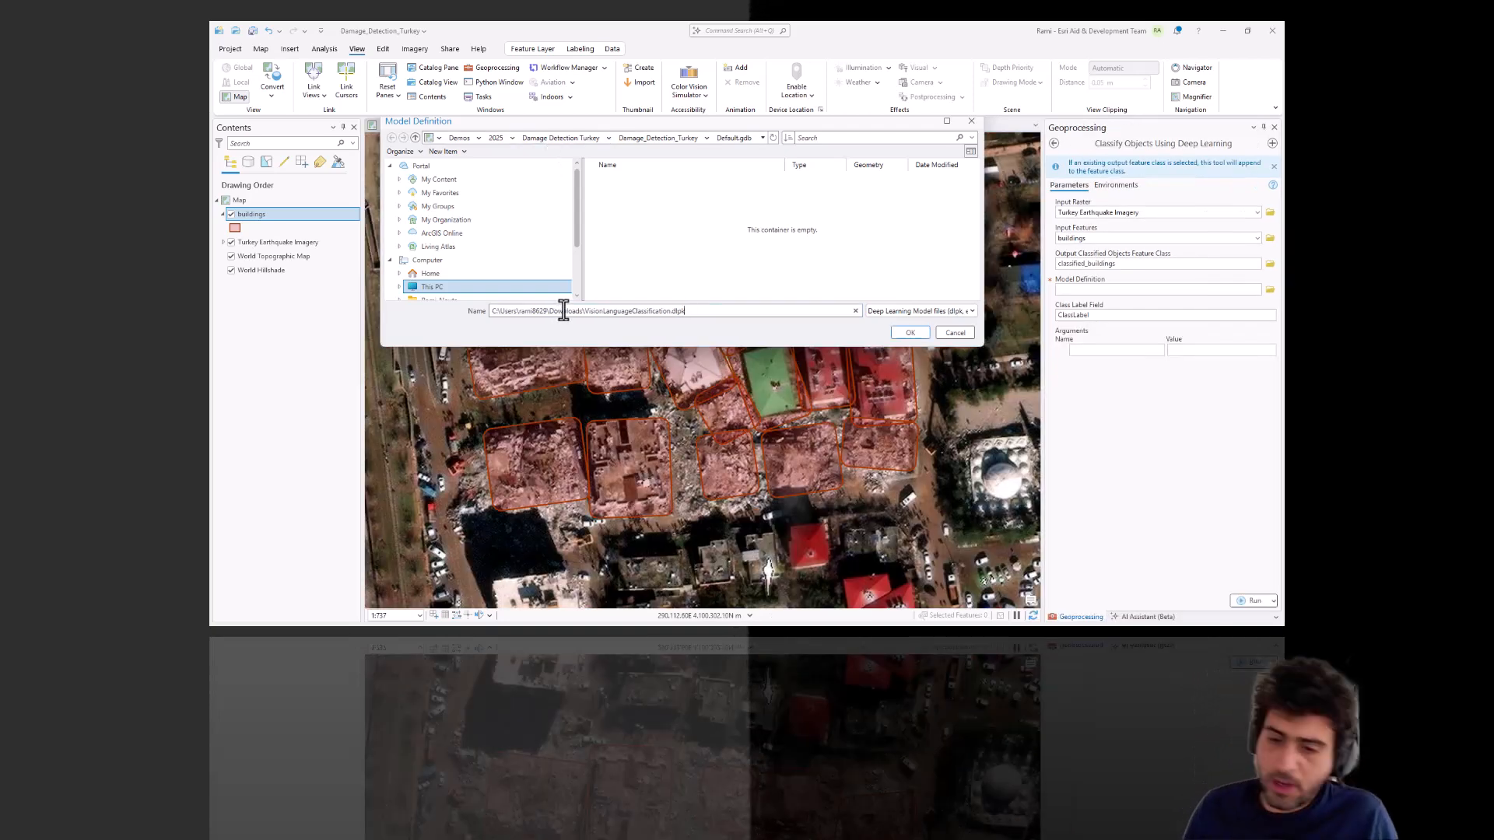
pyautogui.press('Return')
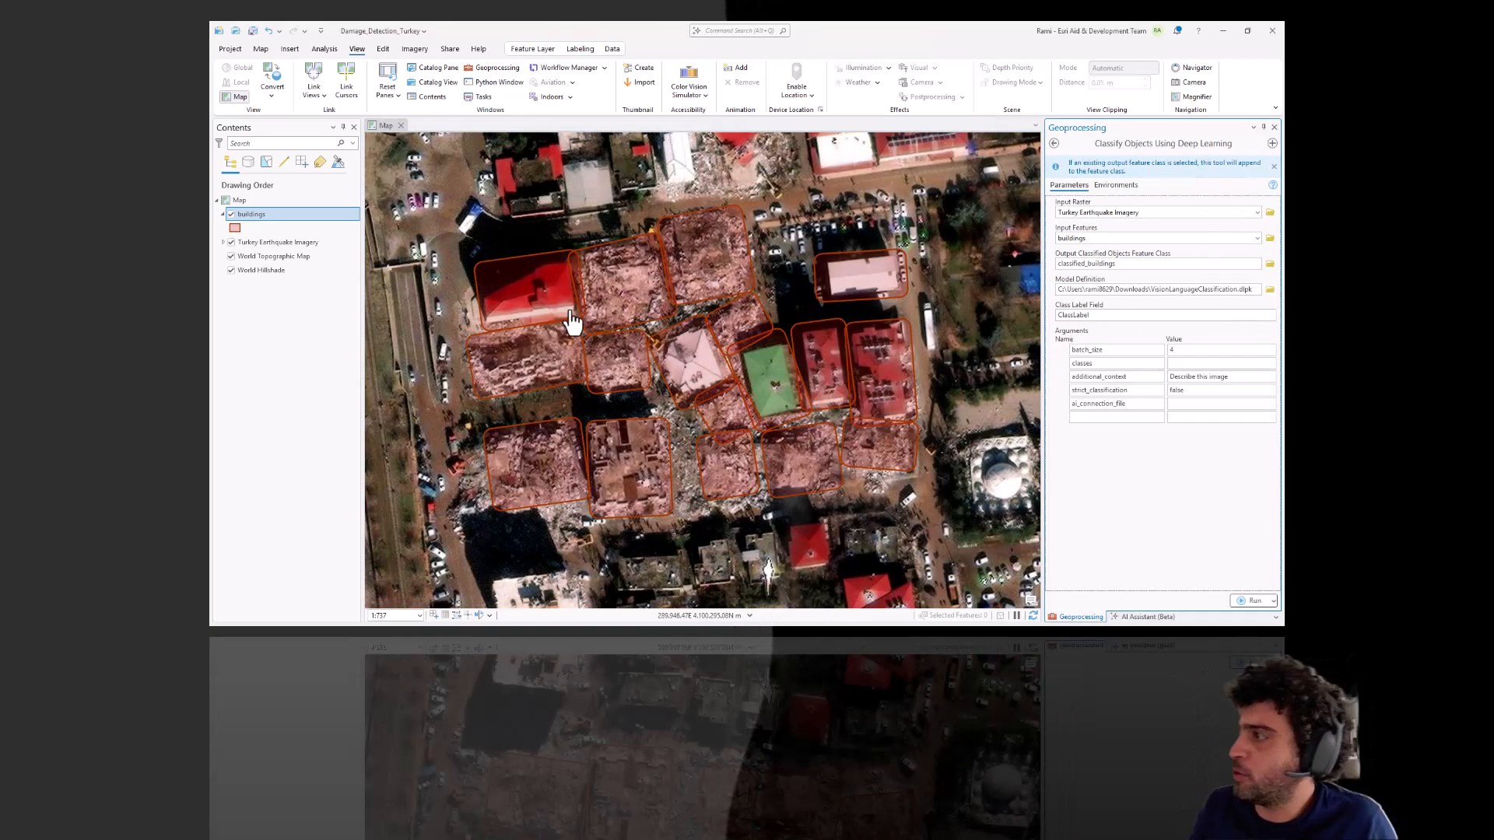
pyautogui.doubleClick(1085, 315)
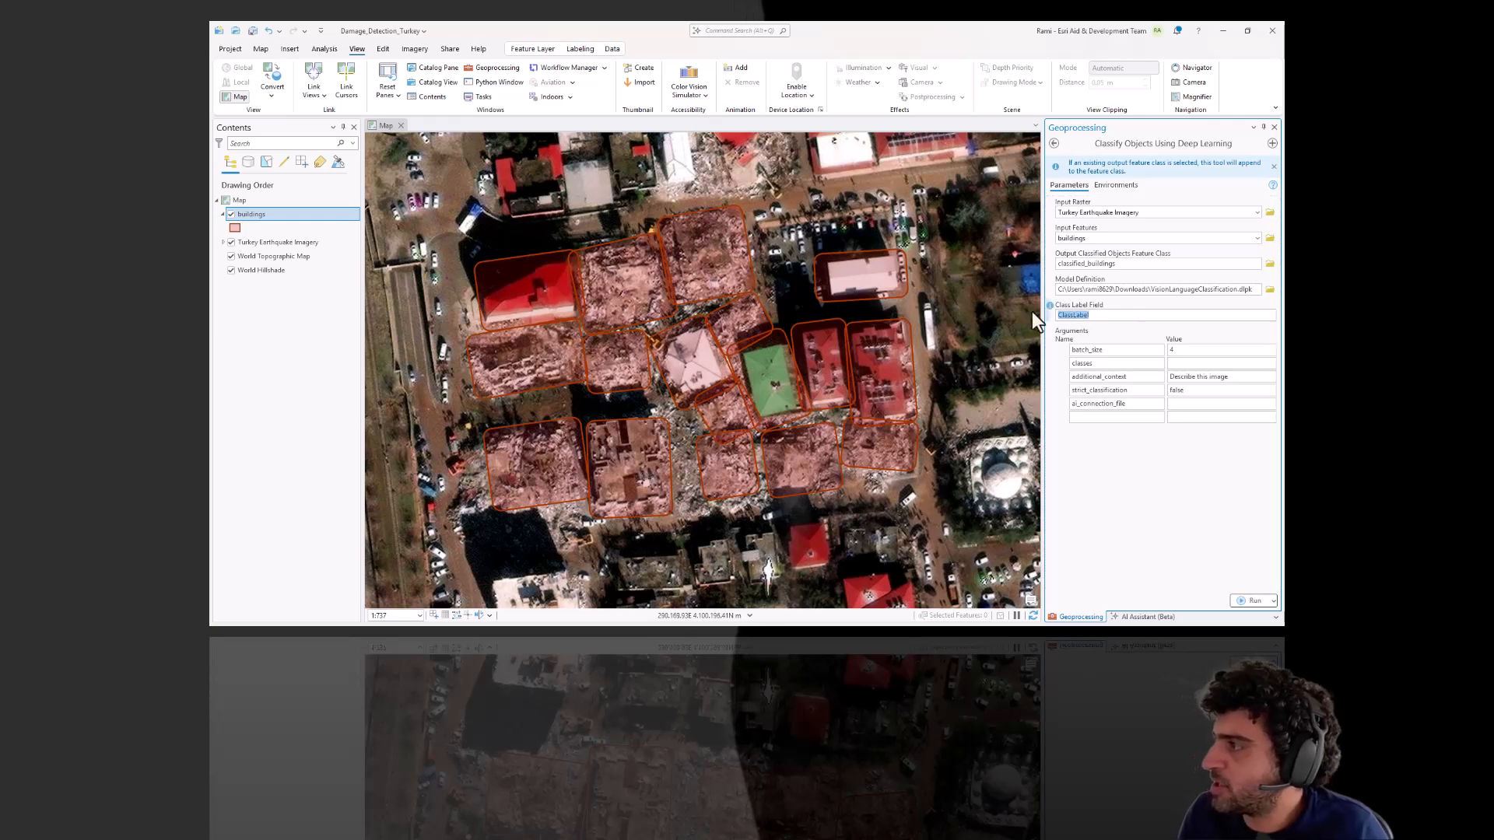
pyautogui.write('damage')
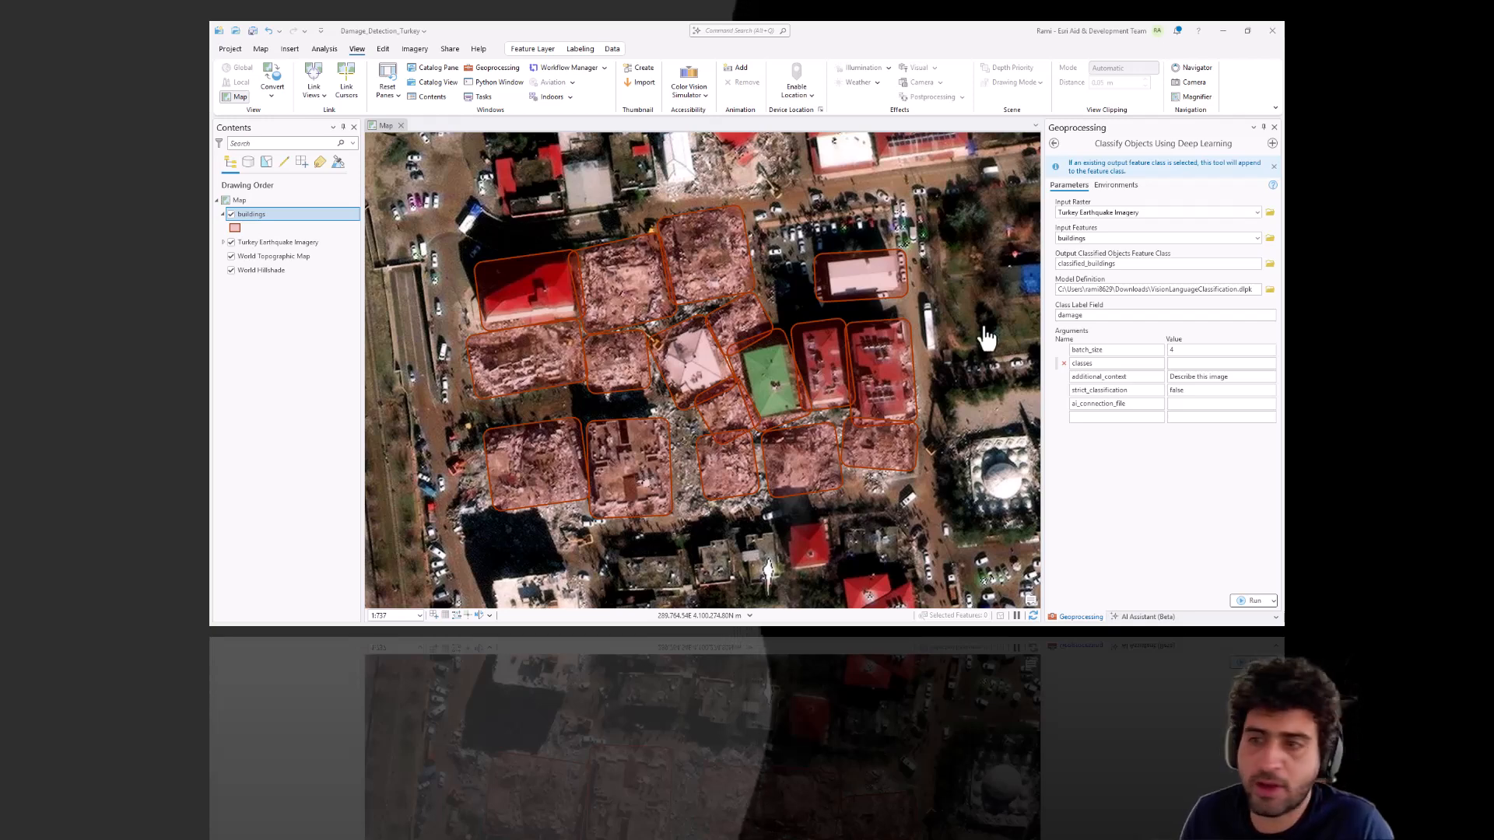
# - Set the classes to Minor Damage, Major Damage, No Damage and replace the additional context with a description of an aerial building view from an earthquake-impacted area
pyautogui.click(1198, 363)
pyautogui.write('amage, Major Damage, No Damage')
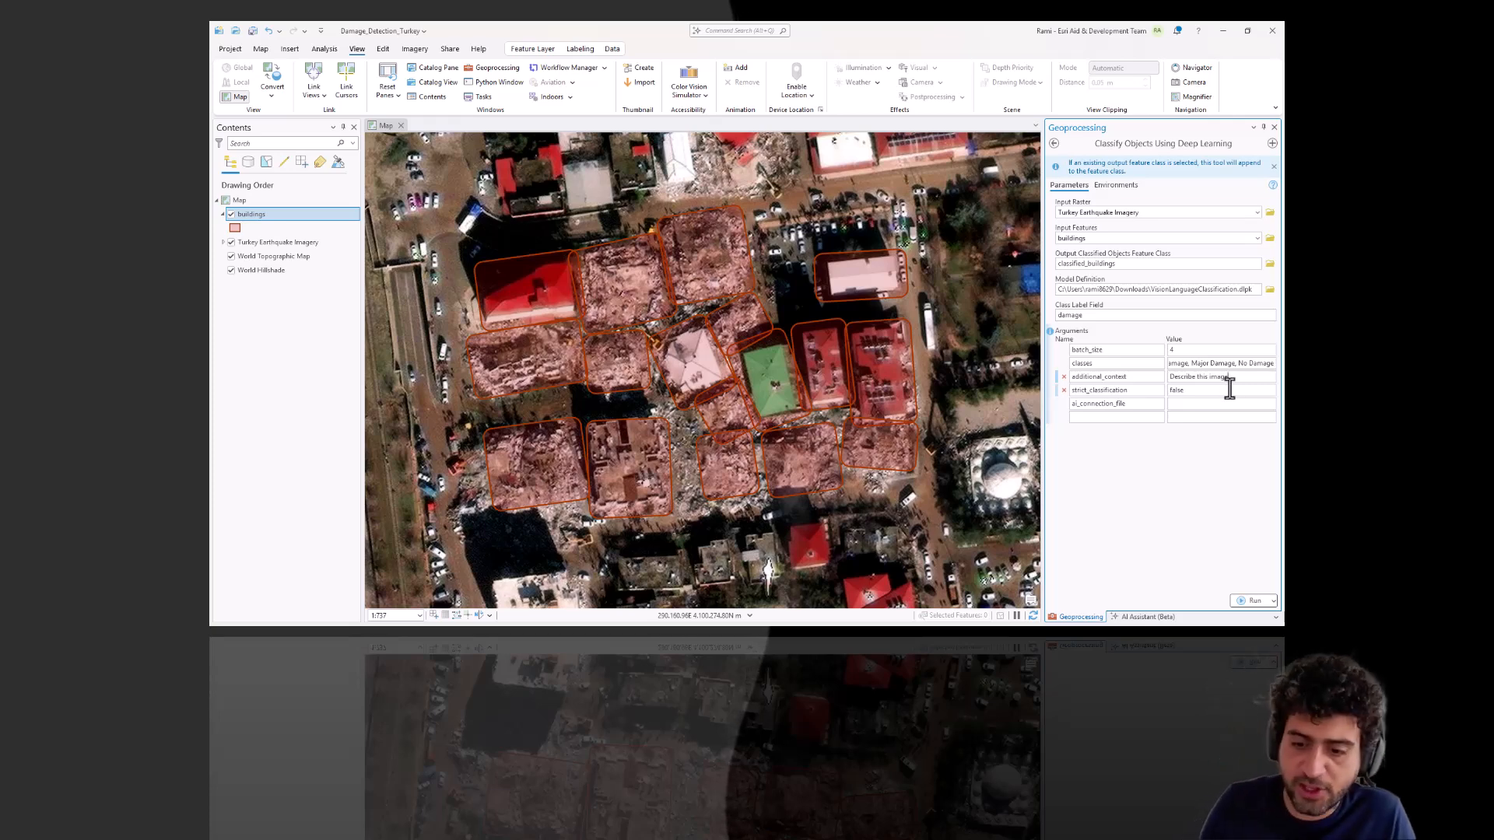
pyautogui.moveTo(1235, 377); pyautogui.dragTo(1157, 373)
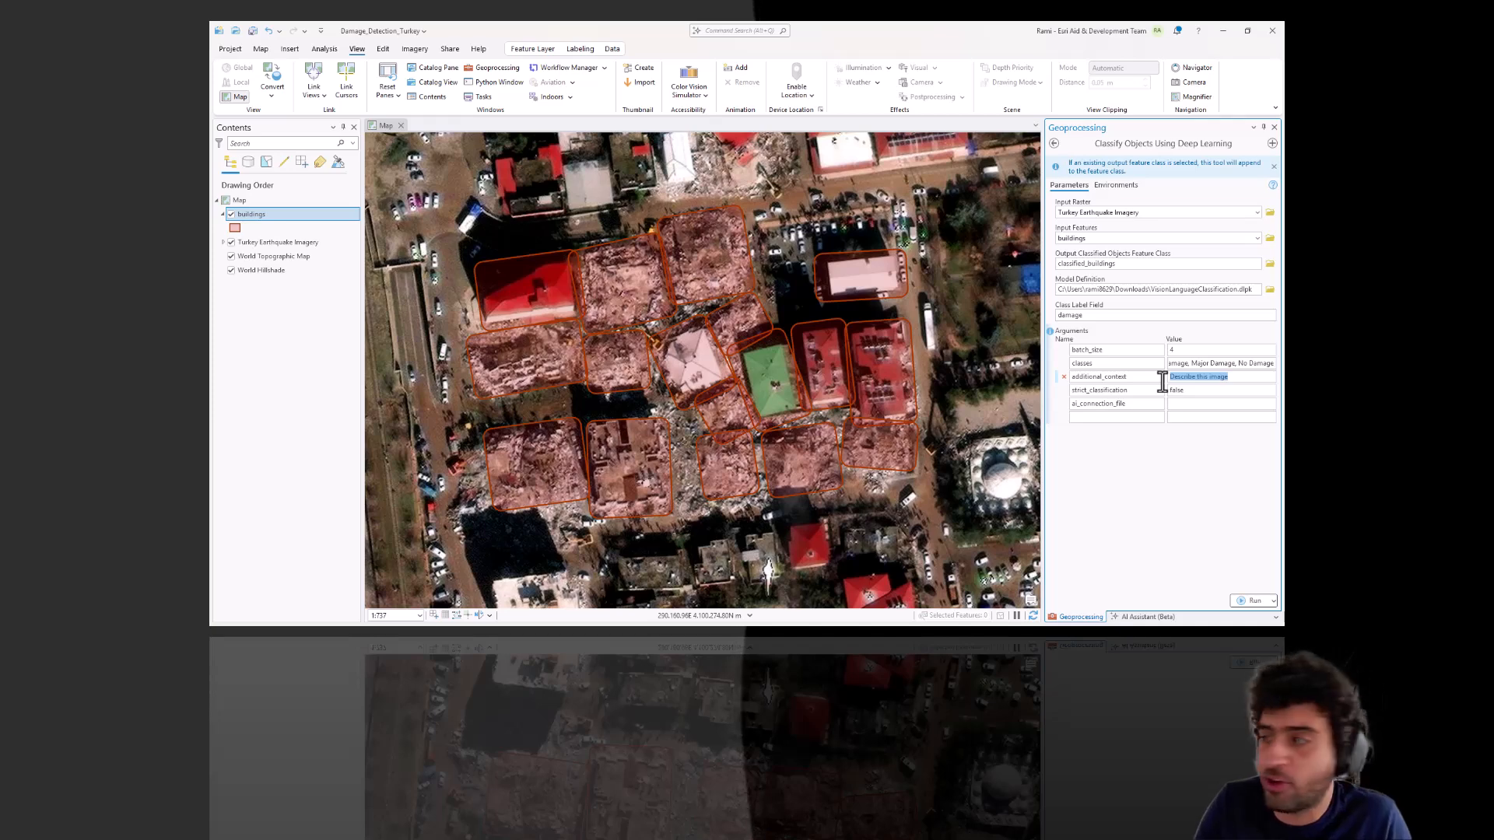
pyautogui.press('BackSpace')
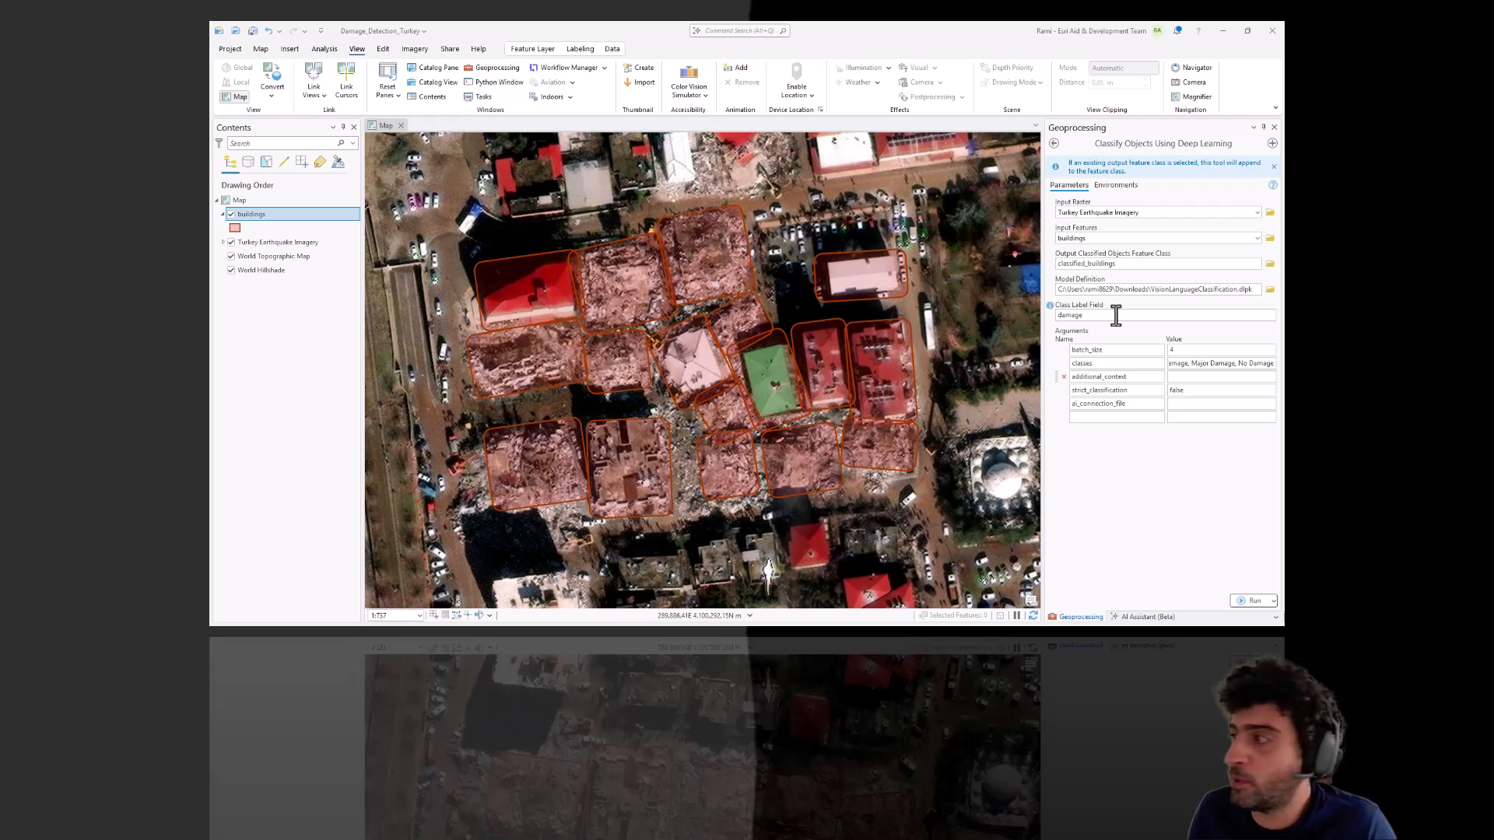
pyautogui.click(1187, 379)
pyautogui.hotkey('ctrl', 'v')
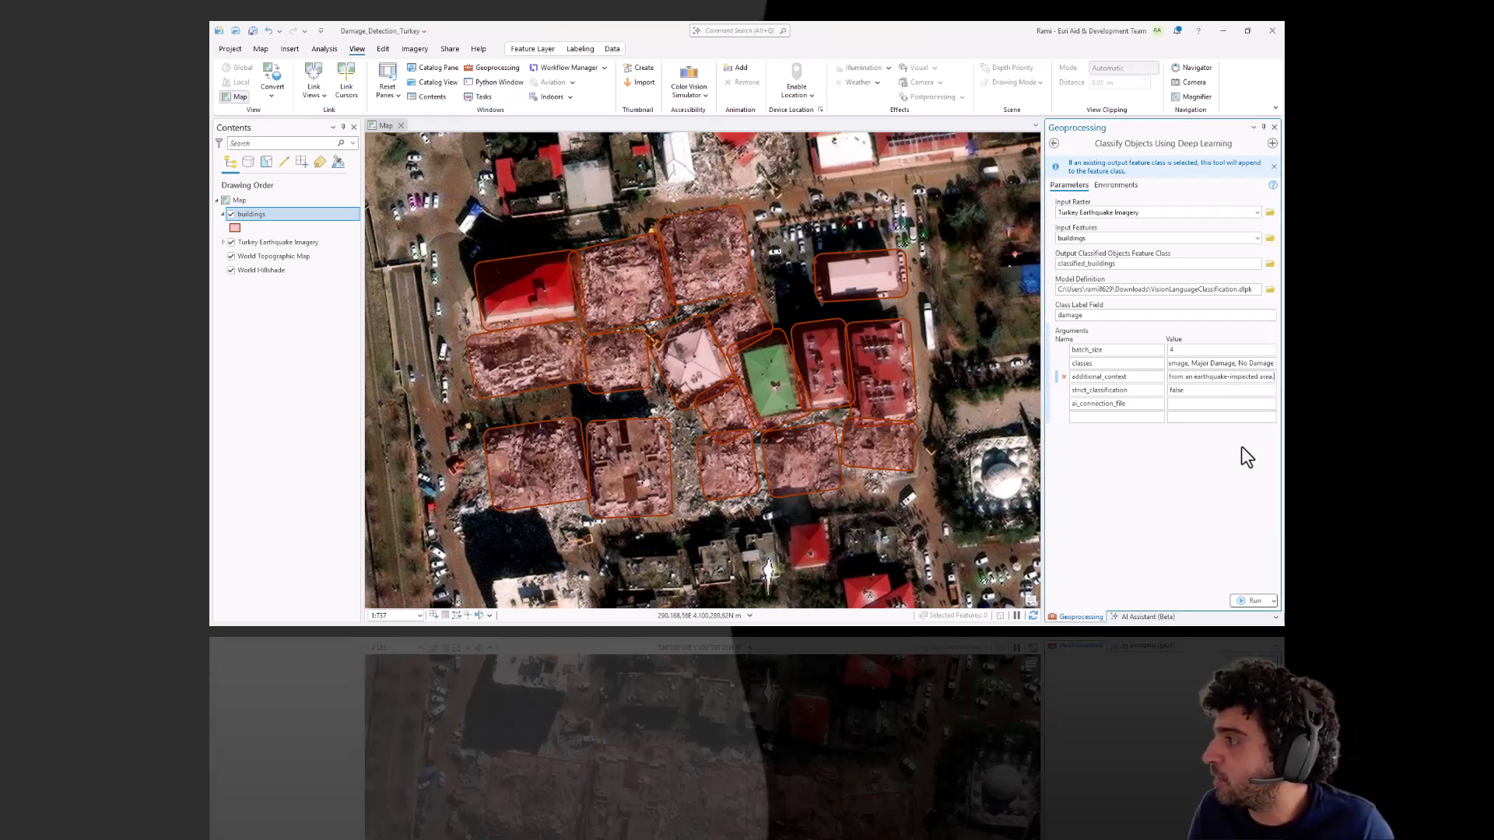
pyautogui.moveTo(1273, 377); pyautogui.dragTo(1160, 376)
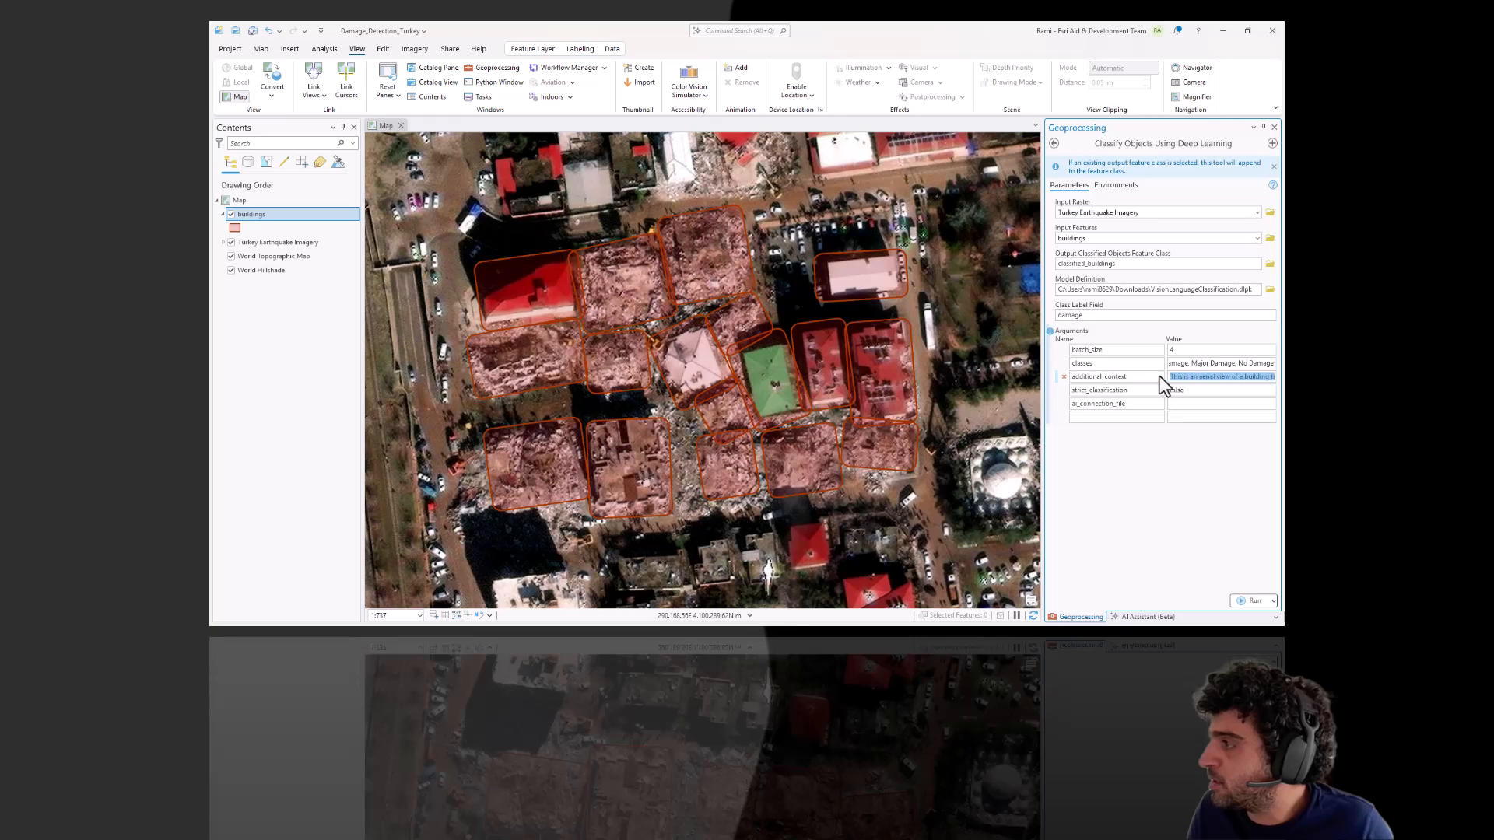
pyautogui.click(1197, 484)
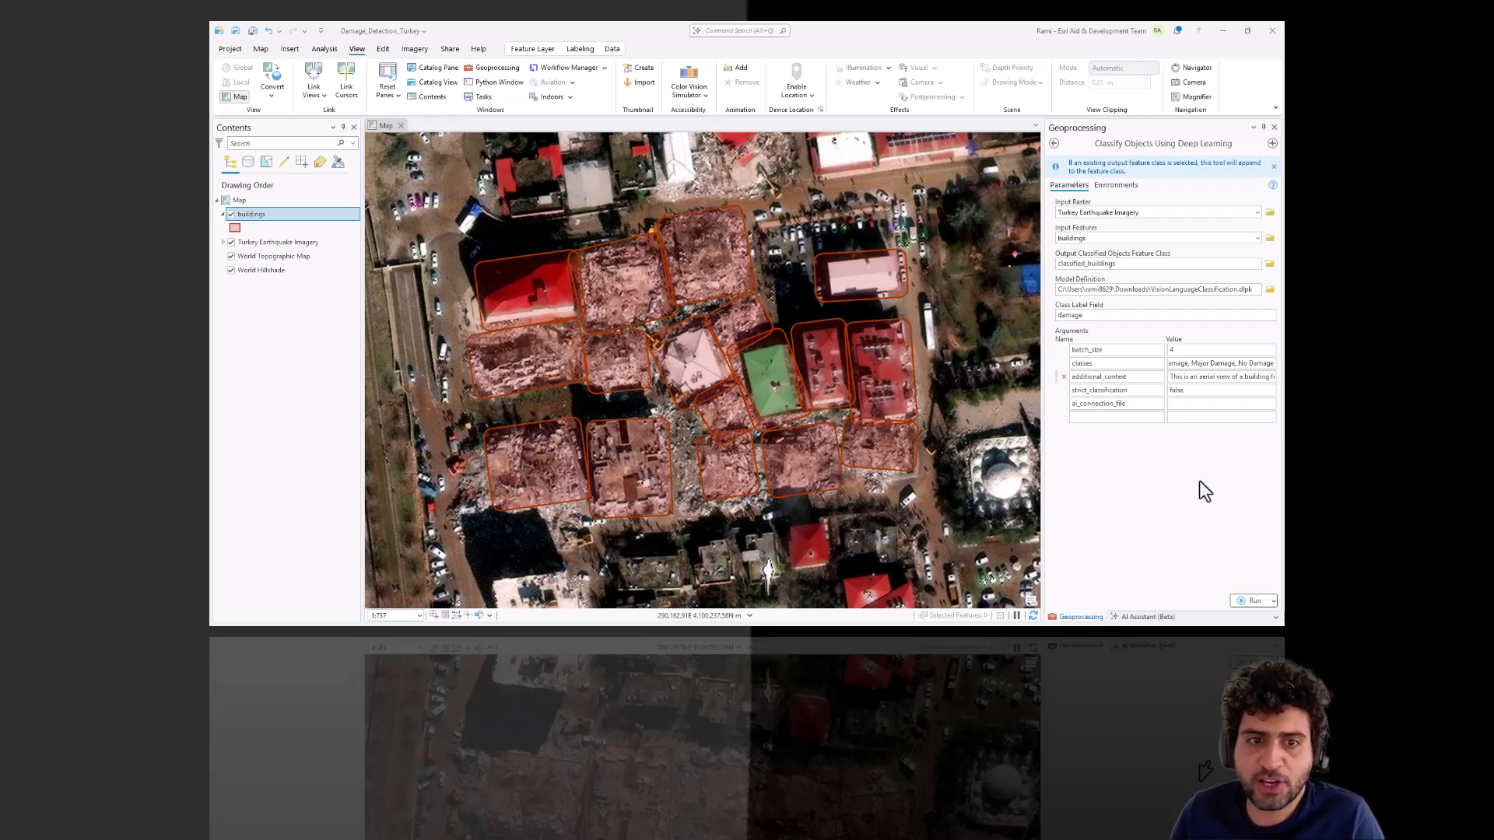
# - Set the ai_connection_file argument to the path of config_openai.json in the project folder, without the surrounding quotation marks
pyautogui.click(1191, 403)
pyautogui.hotkey('ctrl', 'v')
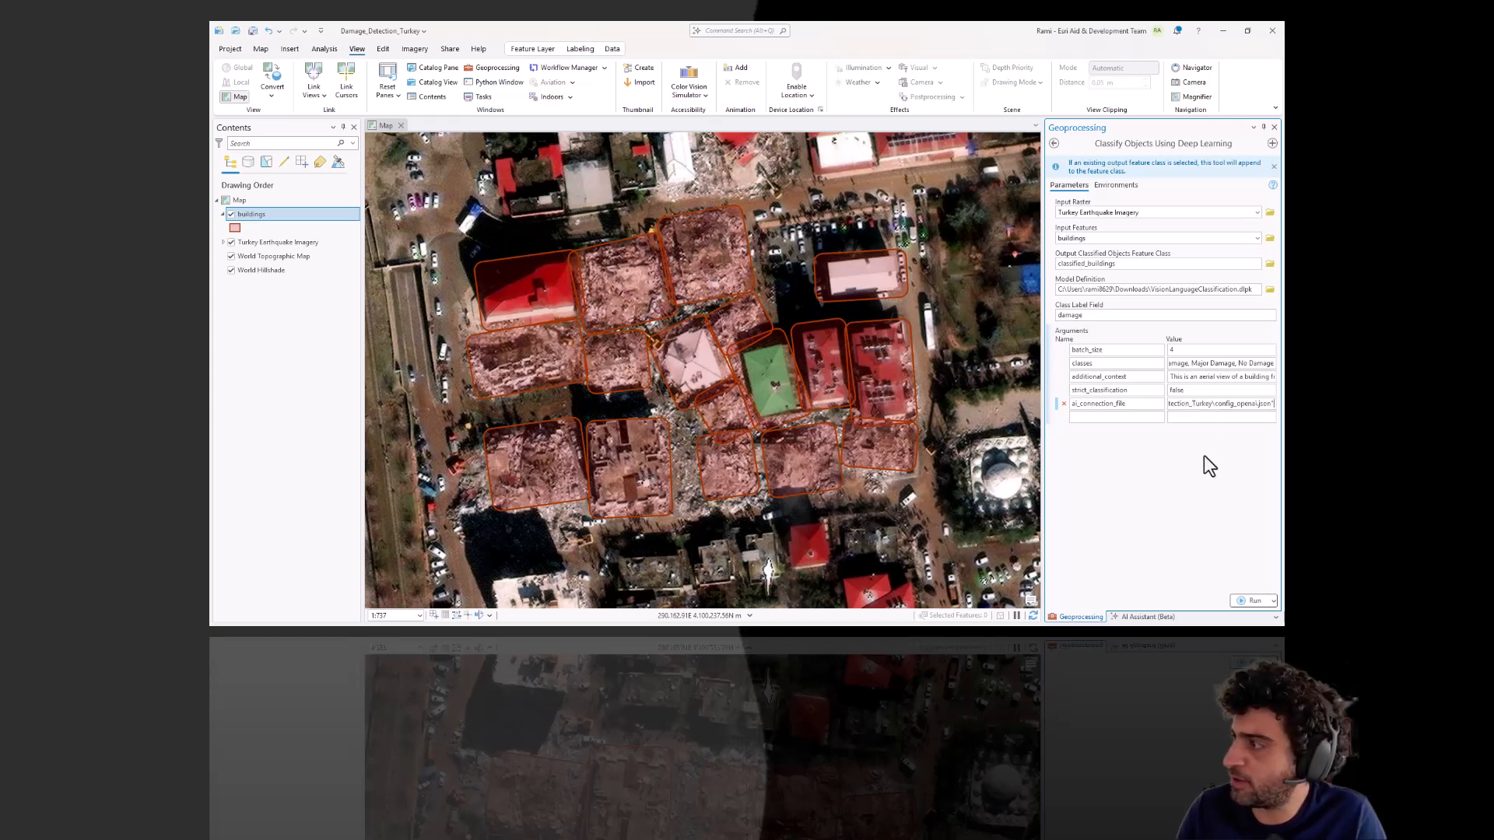
pyautogui.press('BackSpace')
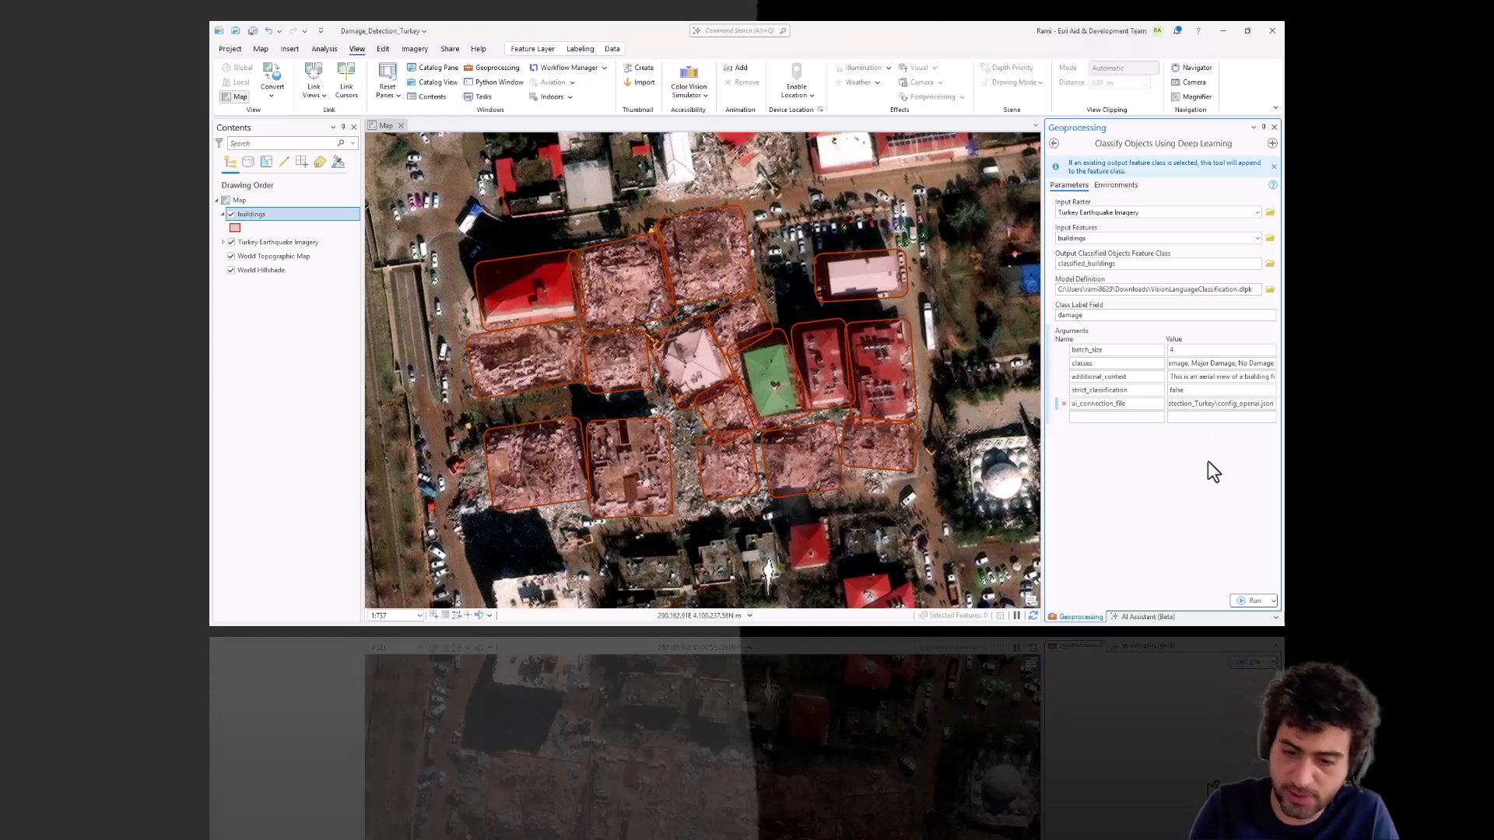
pyautogui.hotkey('ctrl', 'Left')
pyautogui.hotkey('ctrl', 'Left')
pyautogui.hotkey('ctrl', 'Left')
pyautogui.hotkey('ctrl', 'Left')
pyautogui.hotkey('ctrl', 'Left')
pyautogui.hotkey('ctrl', 'Left')
pyautogui.hotkey('ctrl', 'Left')
pyautogui.hotkey('ctrl', 'Left')
pyautogui.hotkey('ctrl', 'Left')
pyautogui.hotkey('ctrl', 'Left')
pyautogui.hotkey('ctrl', 'Left')
pyautogui.hotkey('ctrl', 'Left')
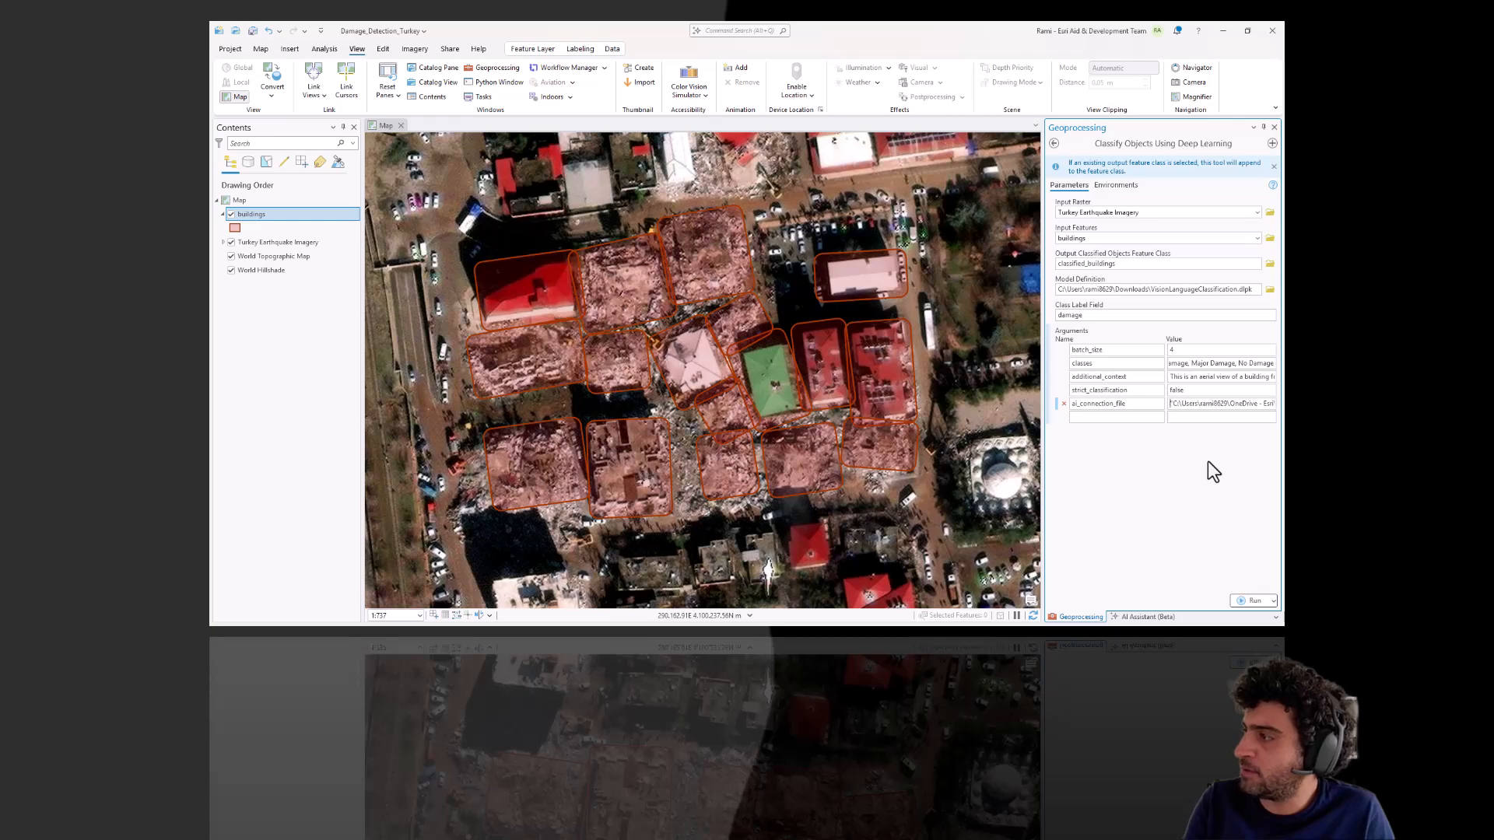
pyautogui.press('Delete')
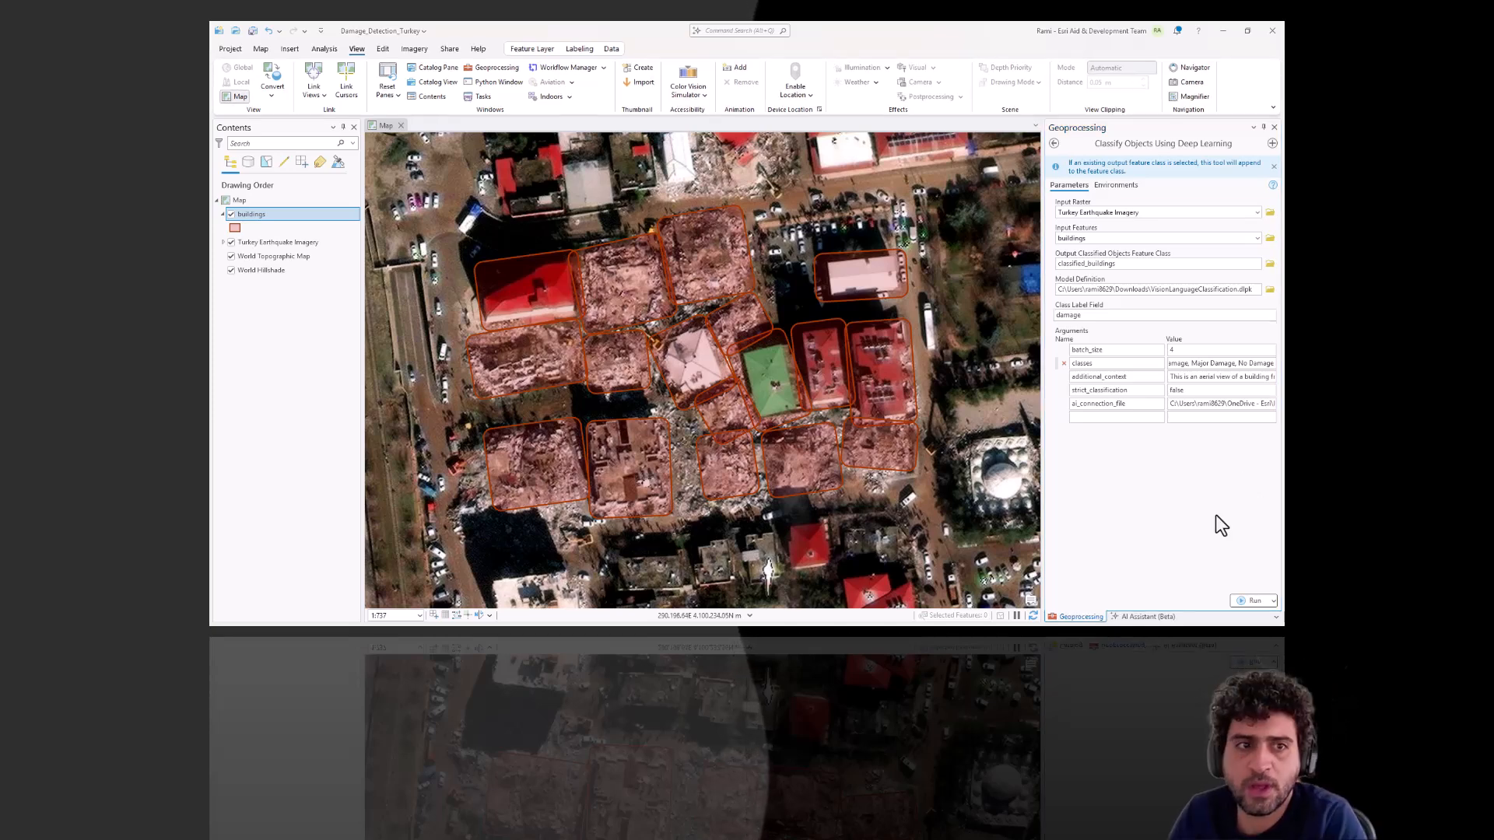
# - Set the raster analysis cell size to 0.3 and run the classification tool
pyautogui.click(1118, 187)
pyautogui.click(1097, 480)
pyautogui.write('0.3')
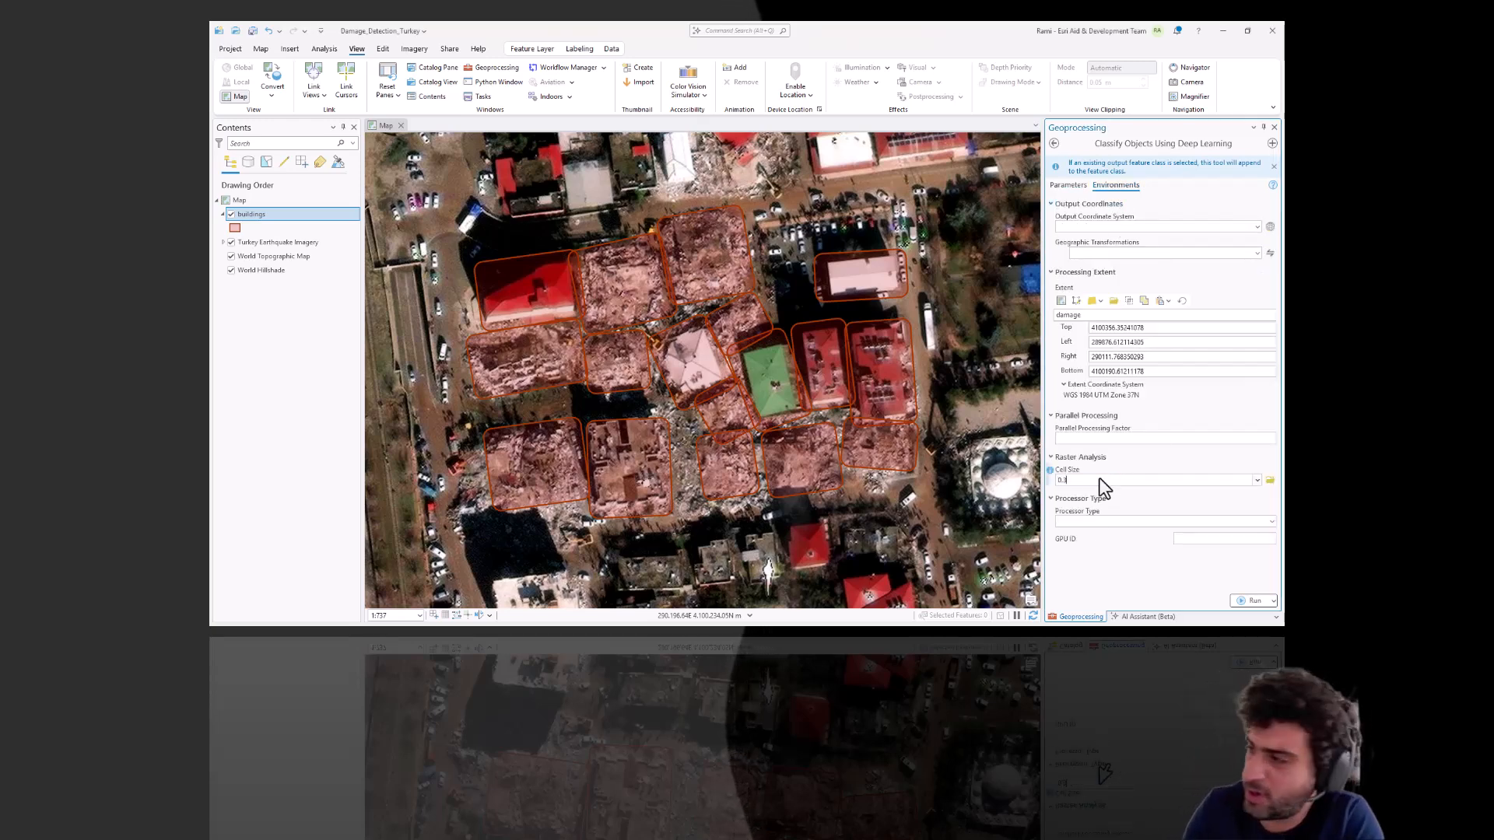
pyautogui.click(1071, 187)
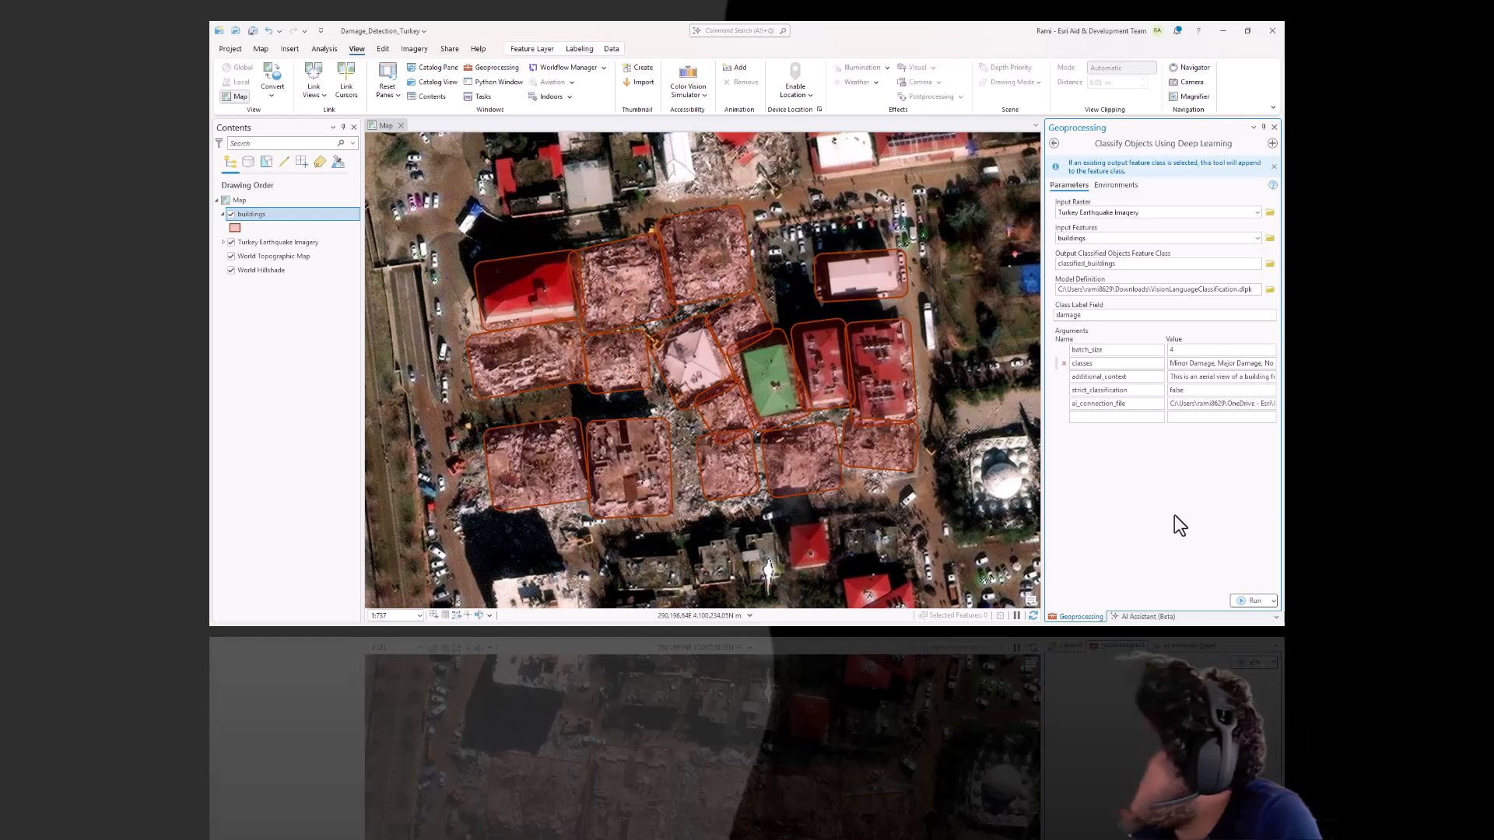
pyautogui.click(1240, 596)
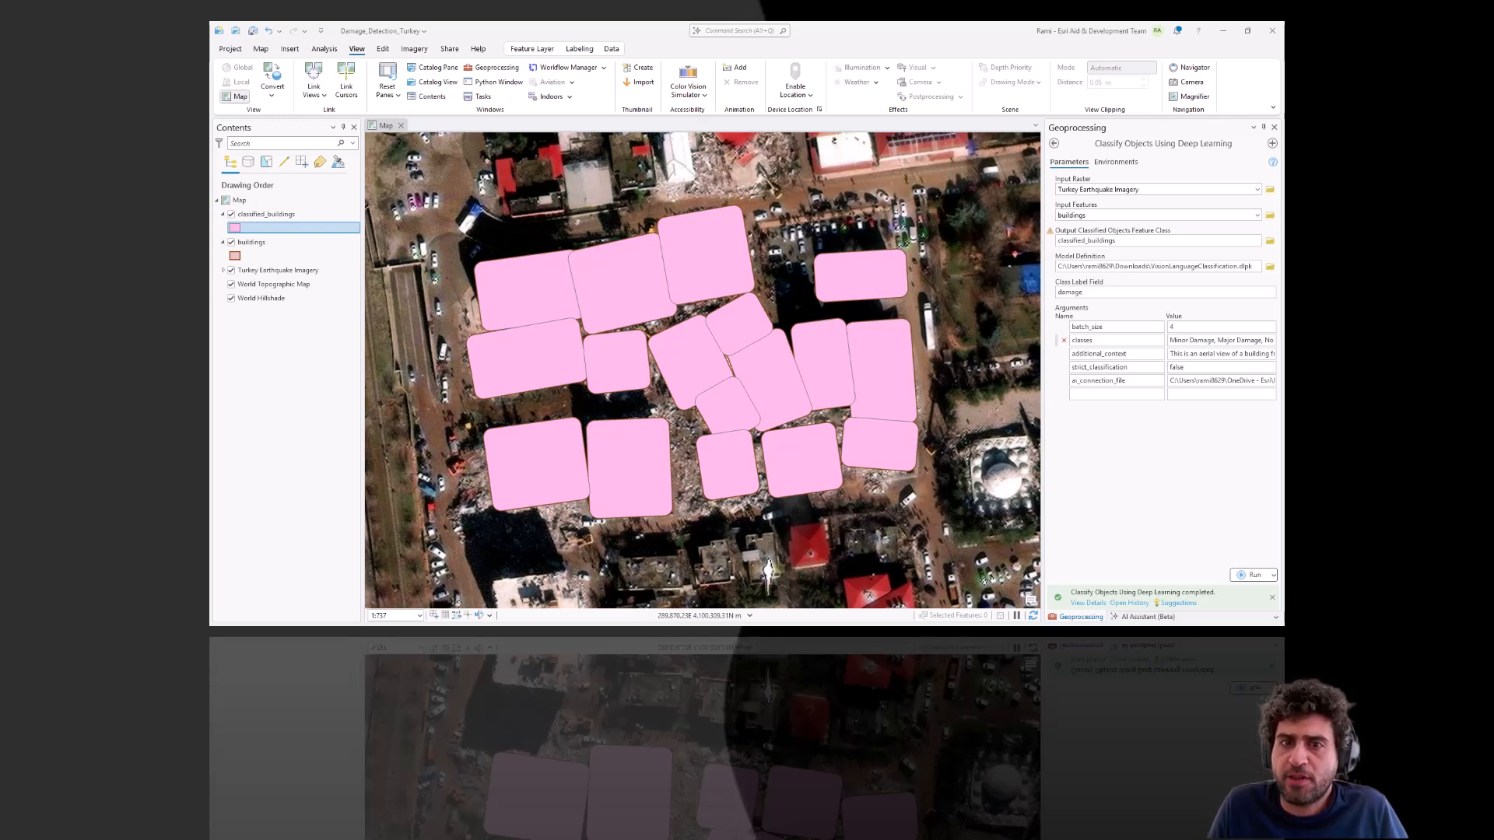
# - Review the damage classes in the attribute table of the classified_buildings layer and close the table
pyautogui.rightClick(263, 213)
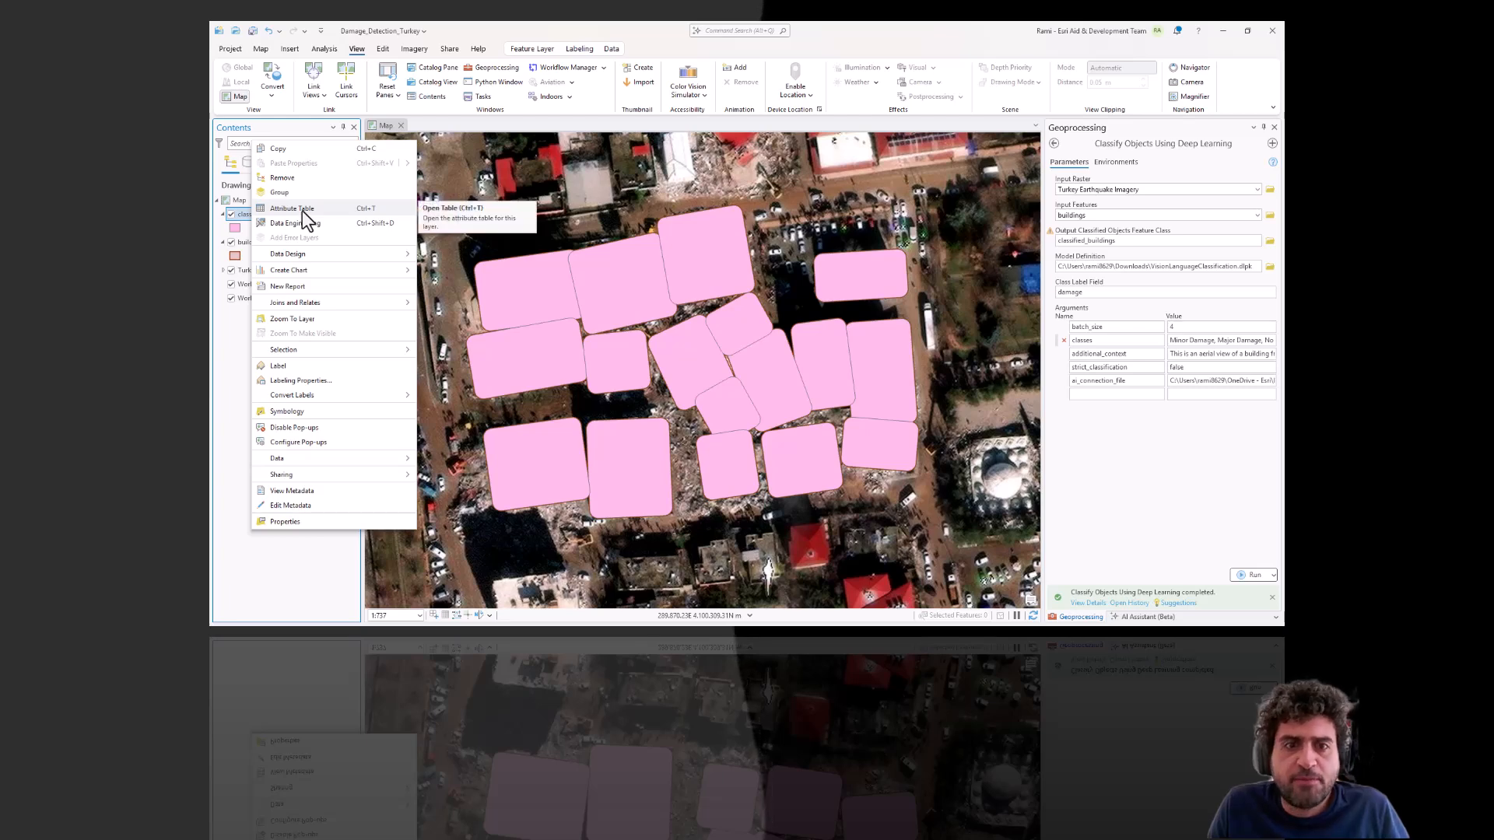
pyautogui.click(302, 210)
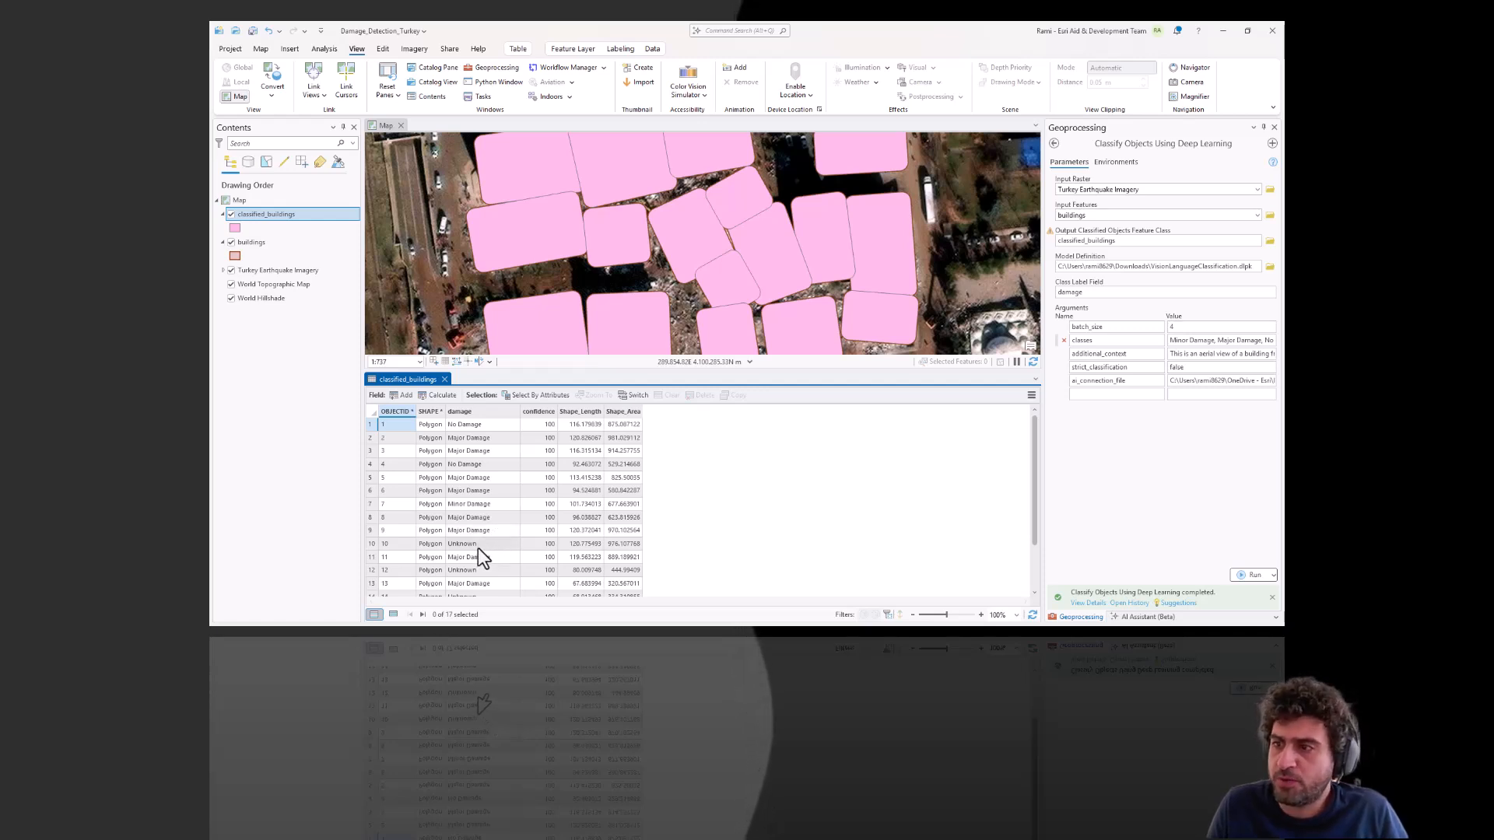
pyautogui.click(444, 379)
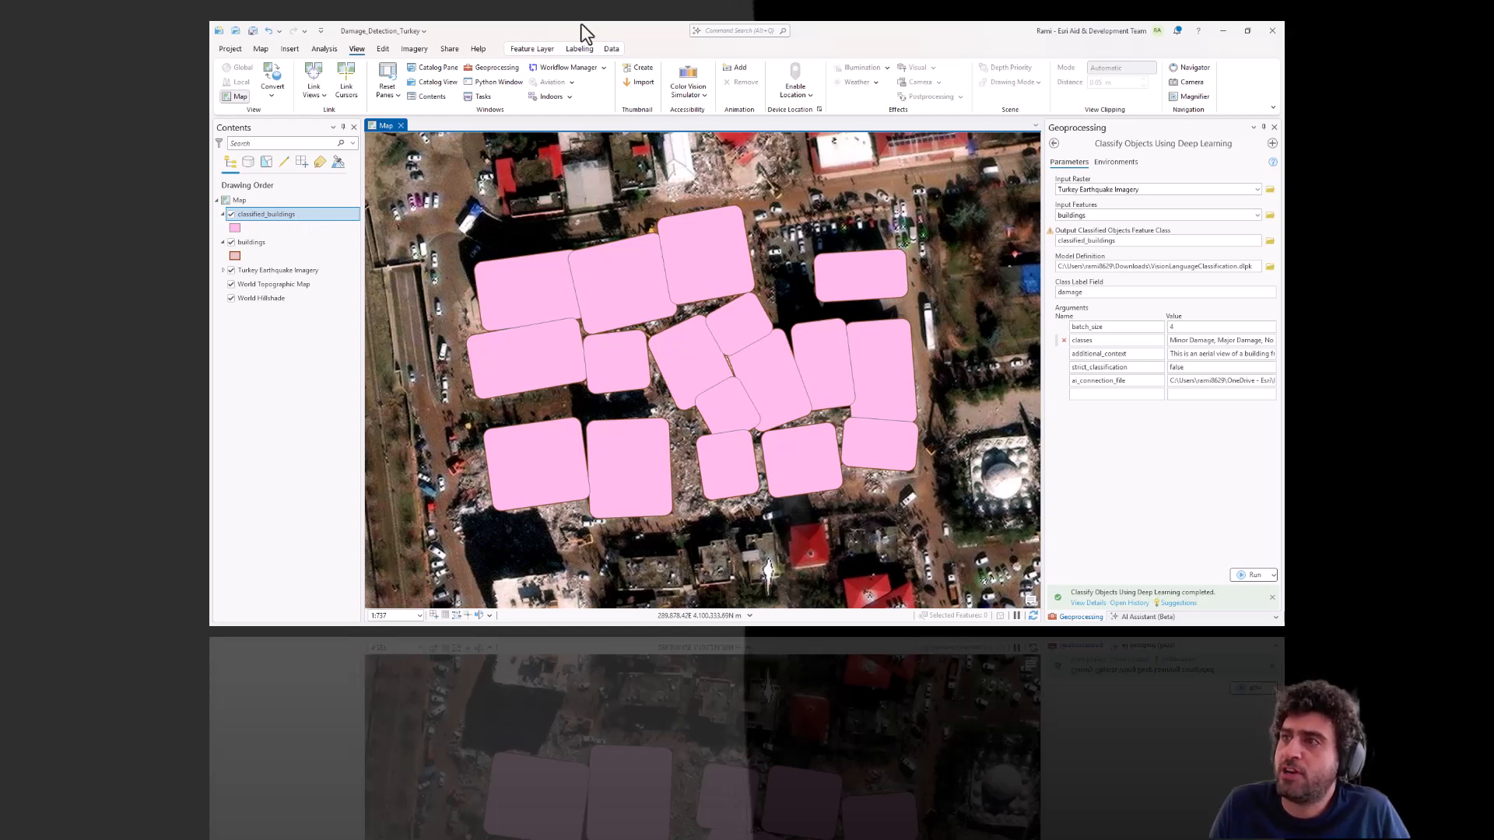
# - Import the symbology from Classified Buildings.lyrx in the project folder onto the classified_buildings layer, matching on the damage field
pyautogui.click(536, 49)
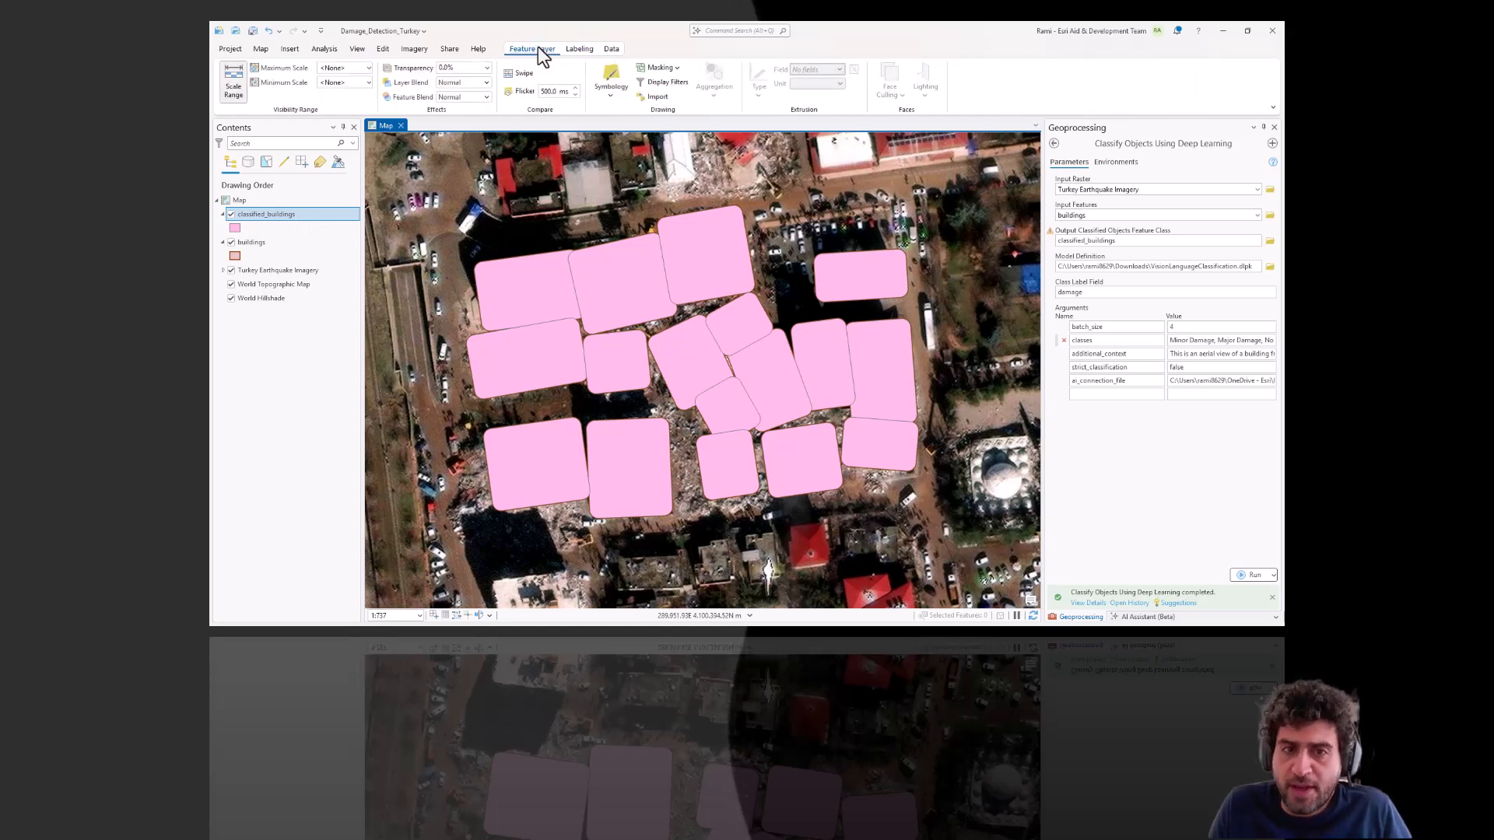
pyautogui.click(656, 97)
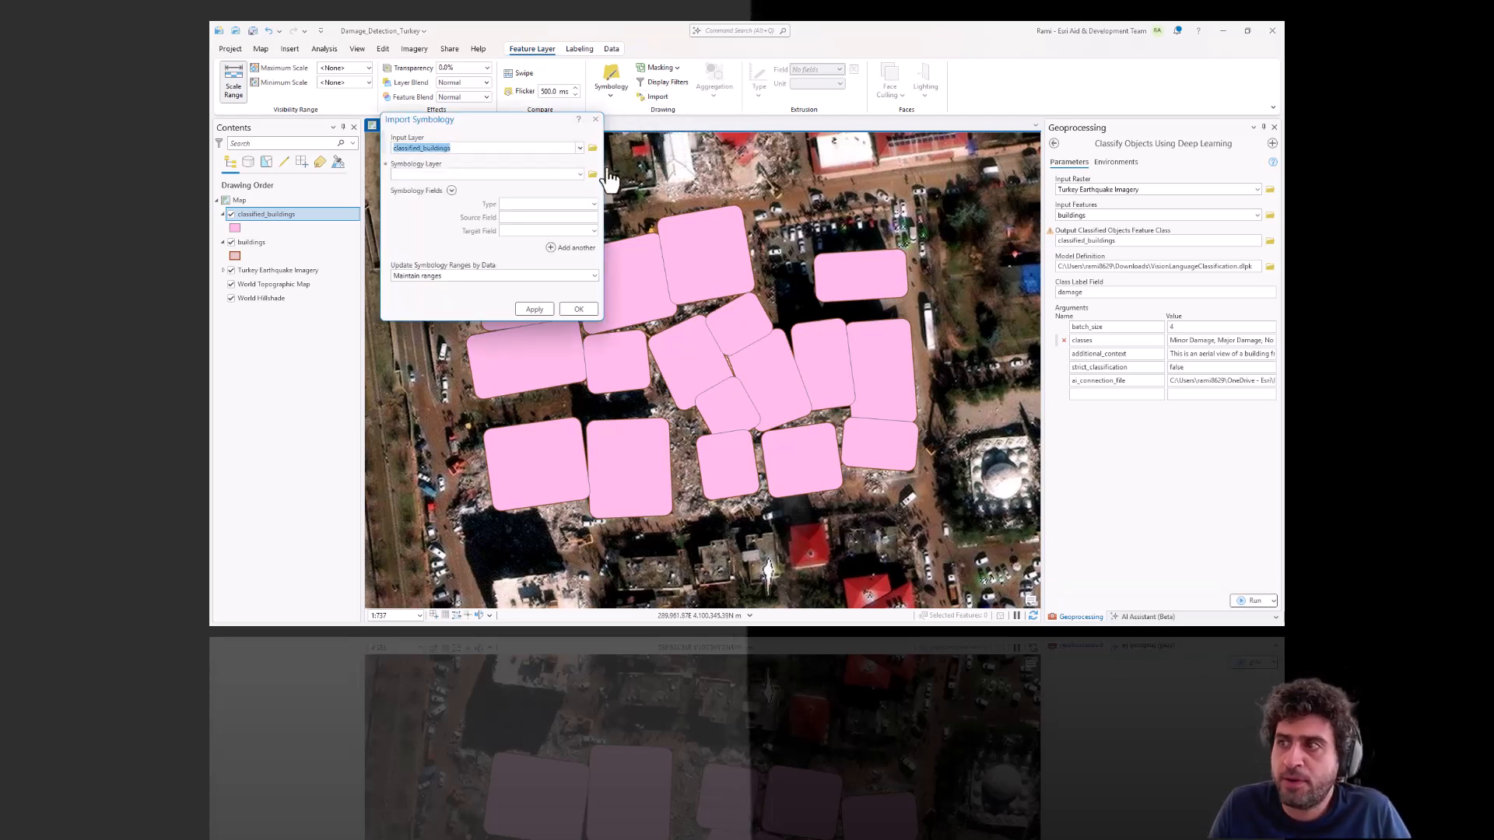
pyautogui.click(591, 174)
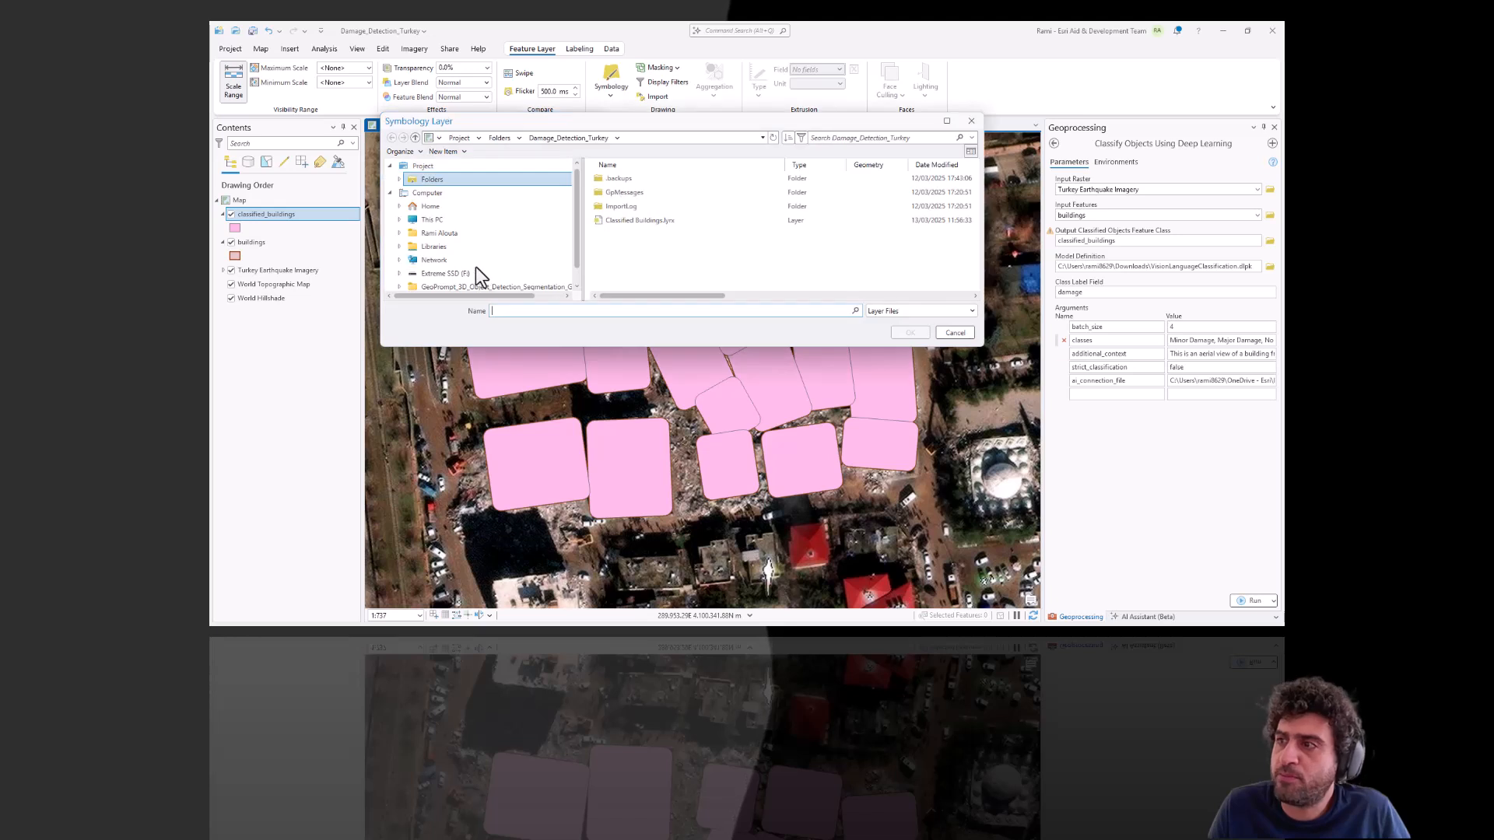
pyautogui.click(638, 221)
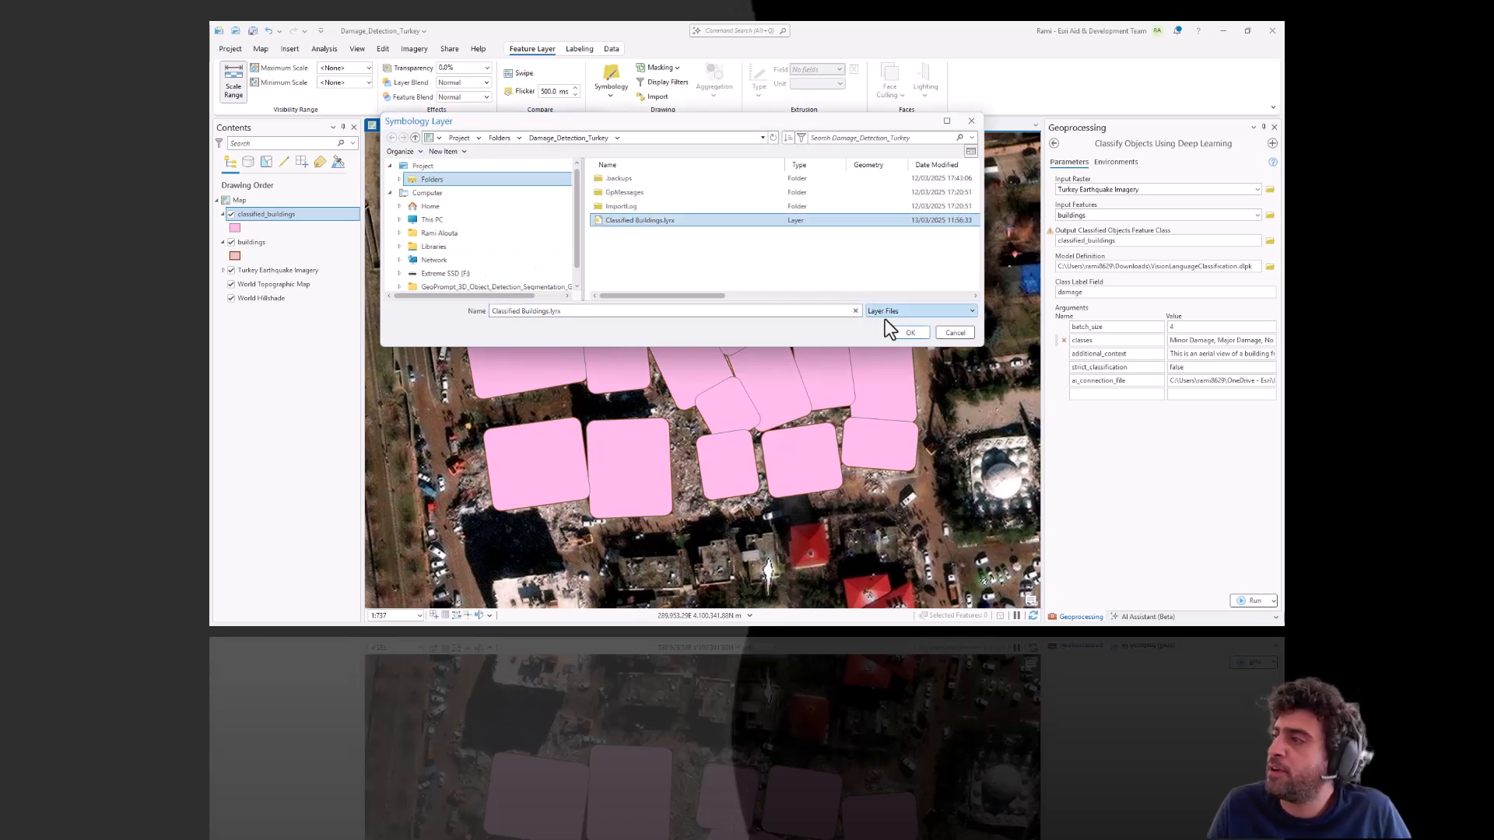
pyautogui.click(909, 331)
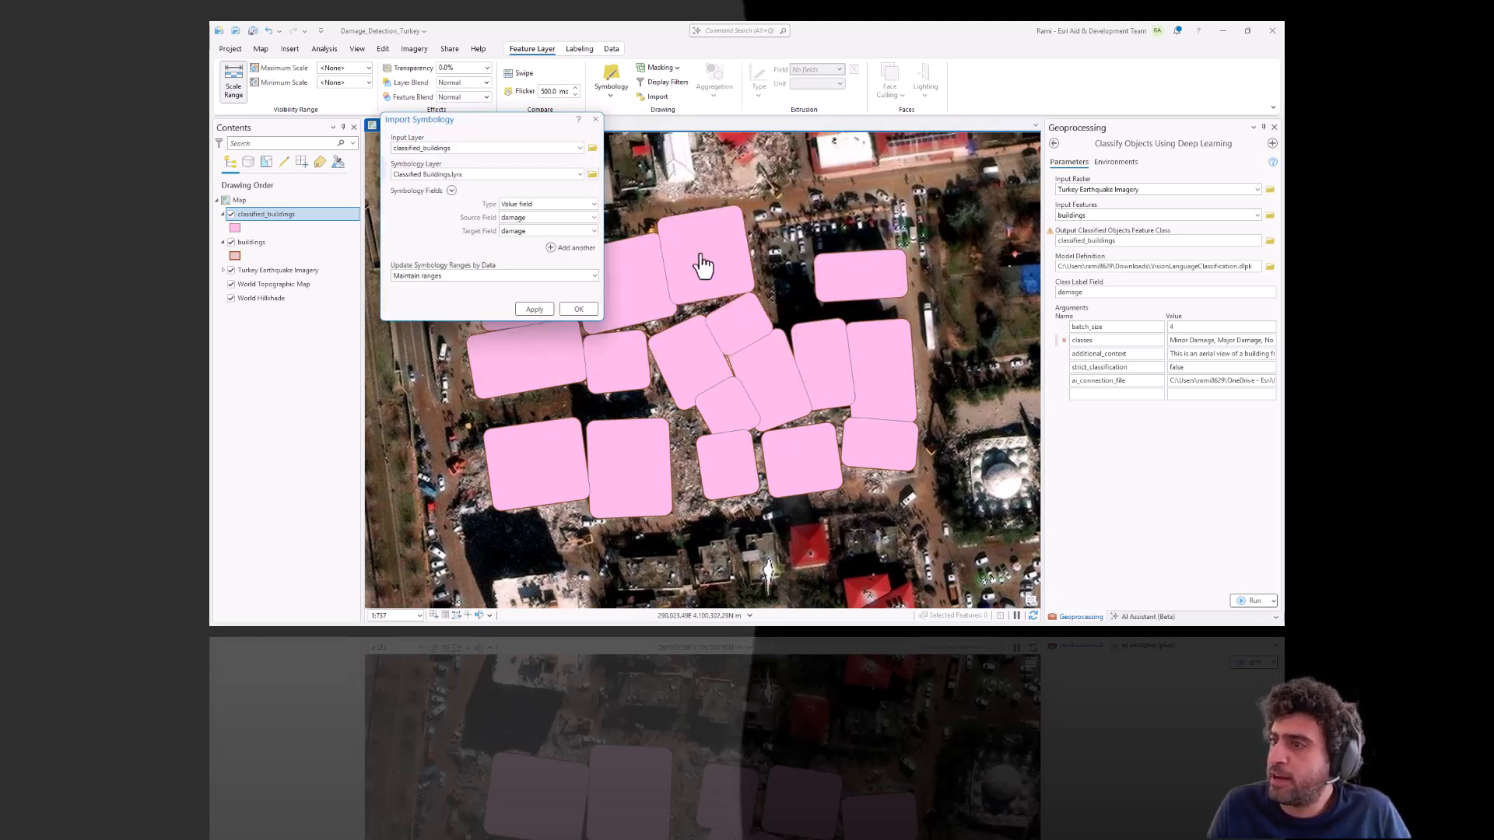
pyautogui.click(577, 309)
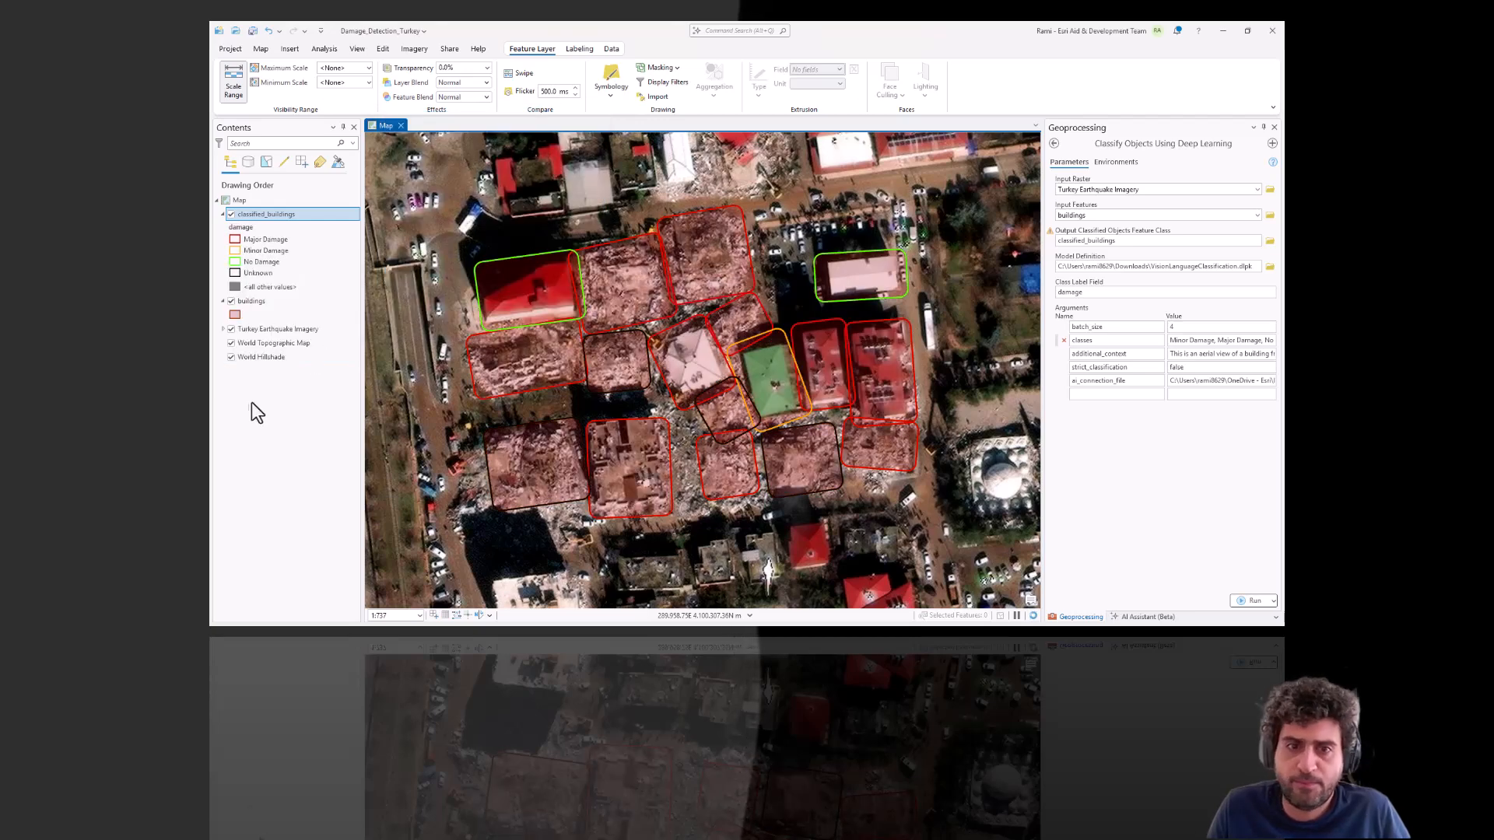